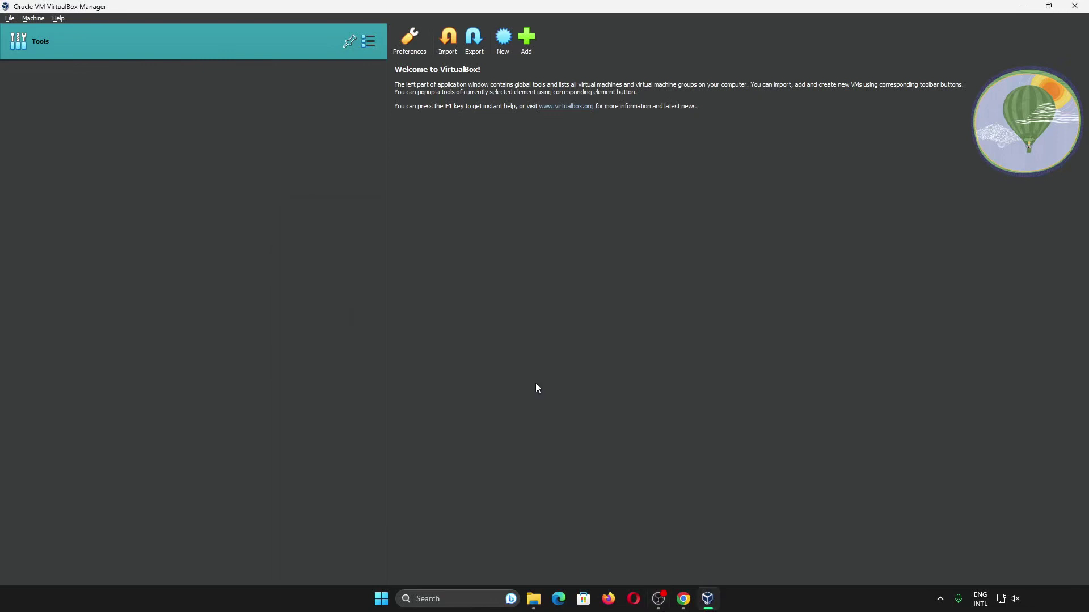
# Switch to File Explorer, open the Downloads folder in a new tab and launch rufus-3.18.exe with permission to make changes.
pyautogui.hotkey('alt', 'Tab')
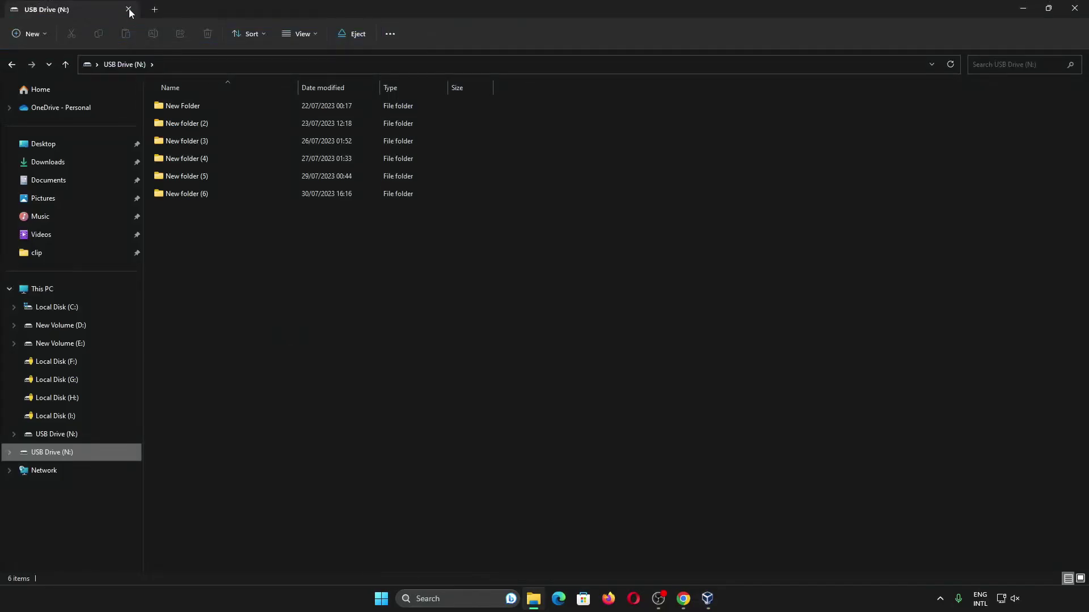
pyautogui.click(154, 9)
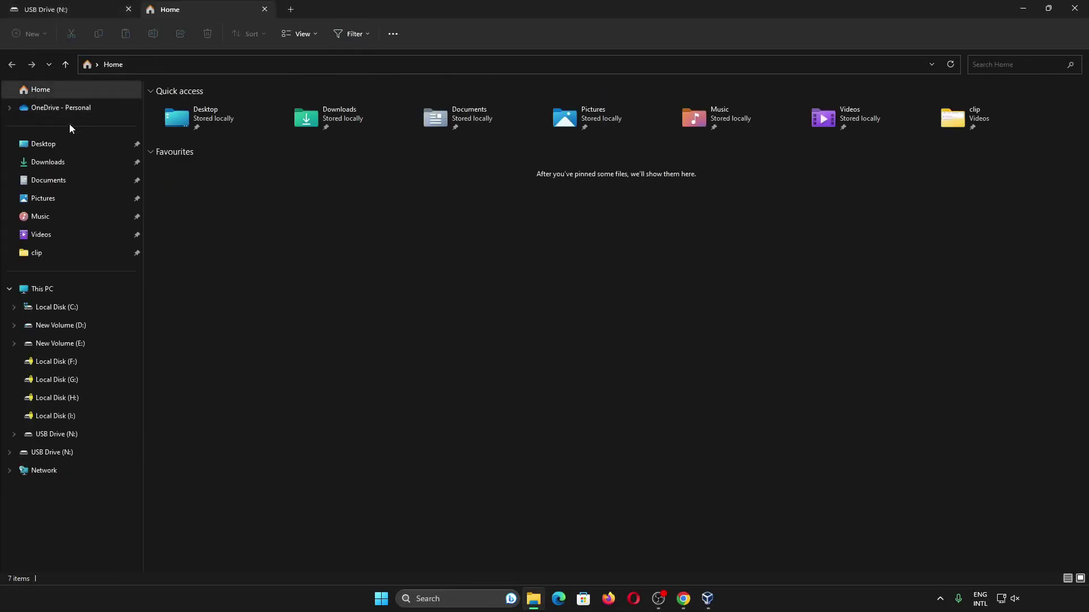
pyautogui.click(66, 162)
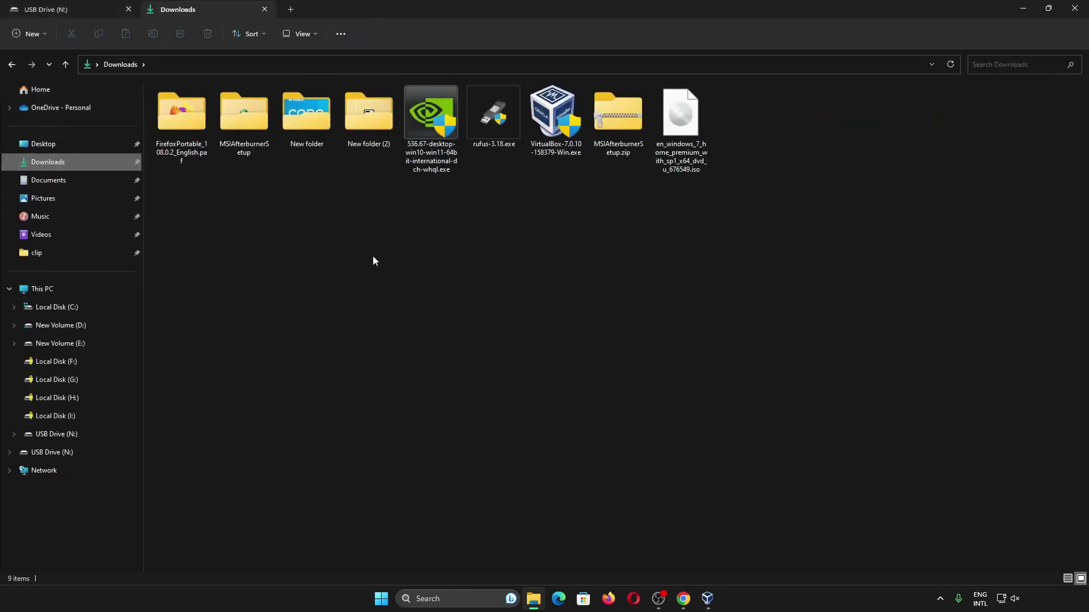
pyautogui.click(491, 148)
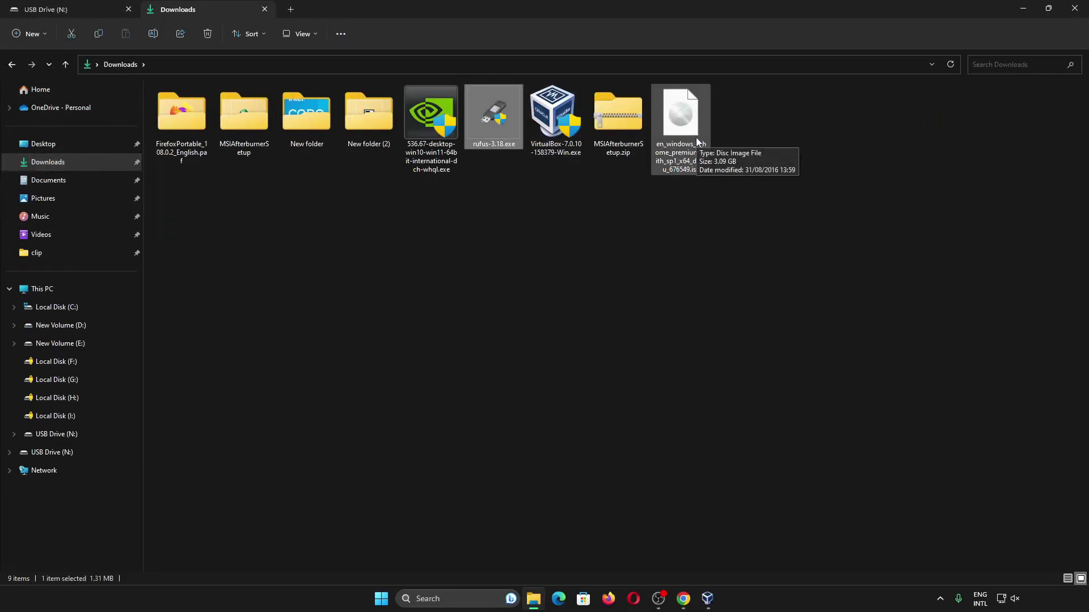
pyautogui.doubleClick(499, 131)
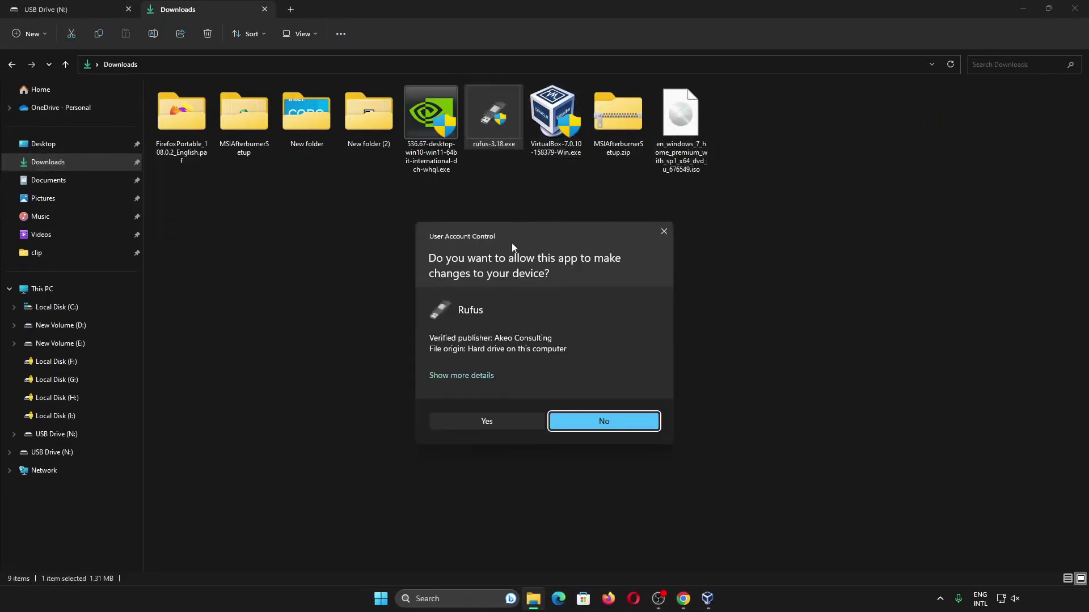
pyautogui.click(473, 423)
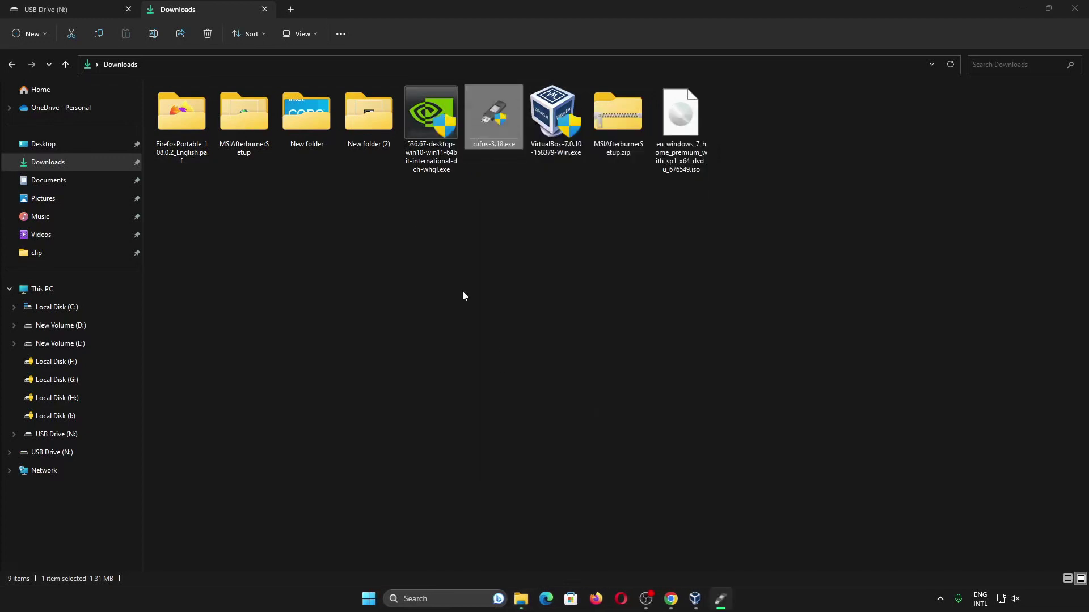
pyautogui.moveTo(652, 9)
pyautogui.mouseDown()
pyautogui.moveTo(651, 66)
pyautogui.moveTo(670, 4)
pyautogui.mouseUp()
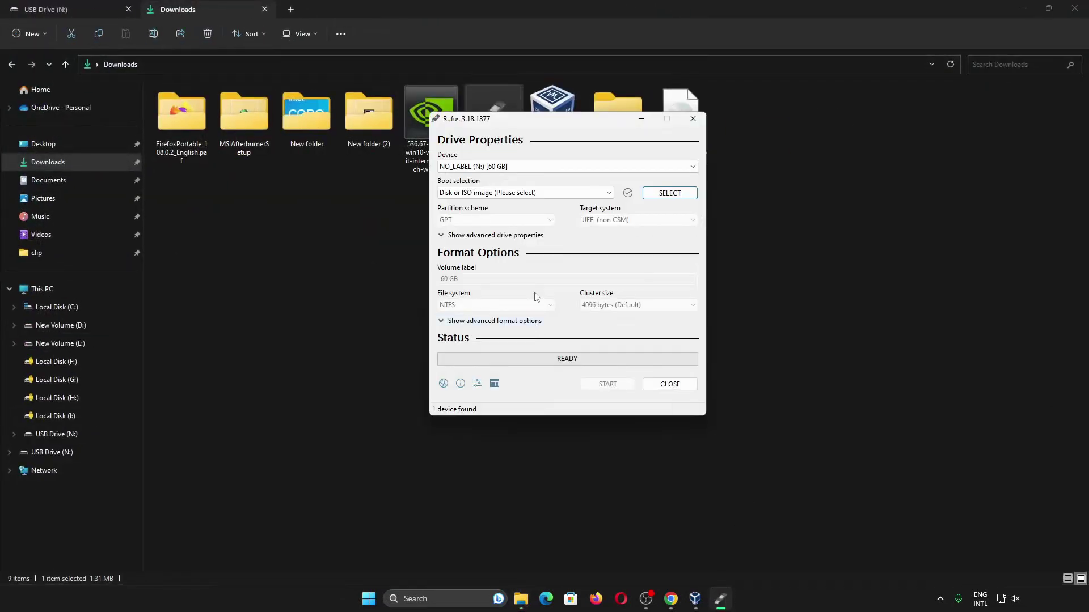
# Choose the 60 GB USB drive (N:) as the device and the Windows 7 Home Premium SP1 x64 ISO as the boot image.
pyautogui.click(506, 167)
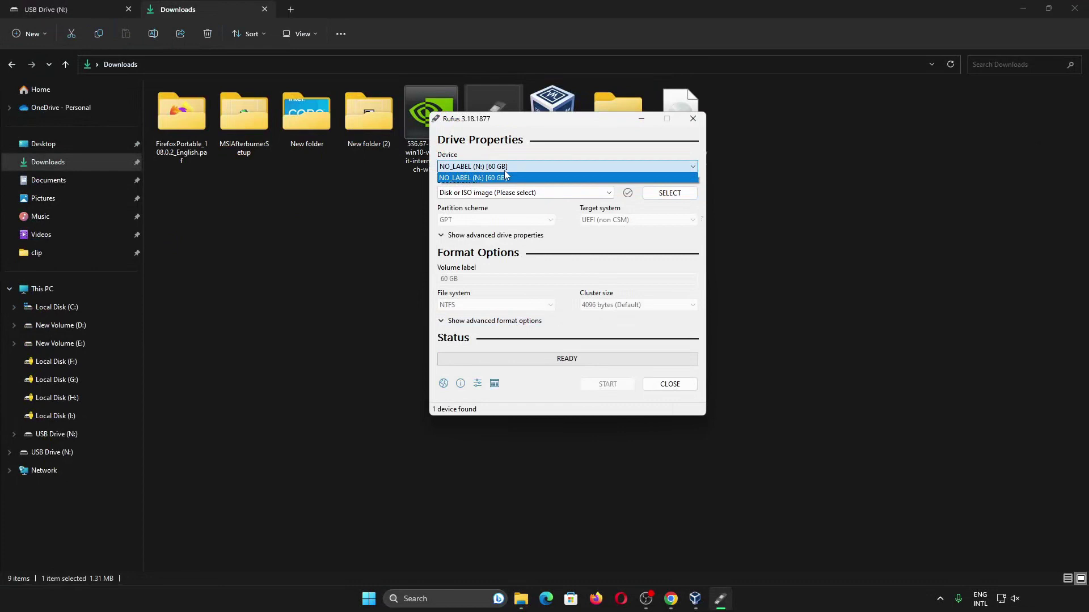
pyautogui.click(506, 177)
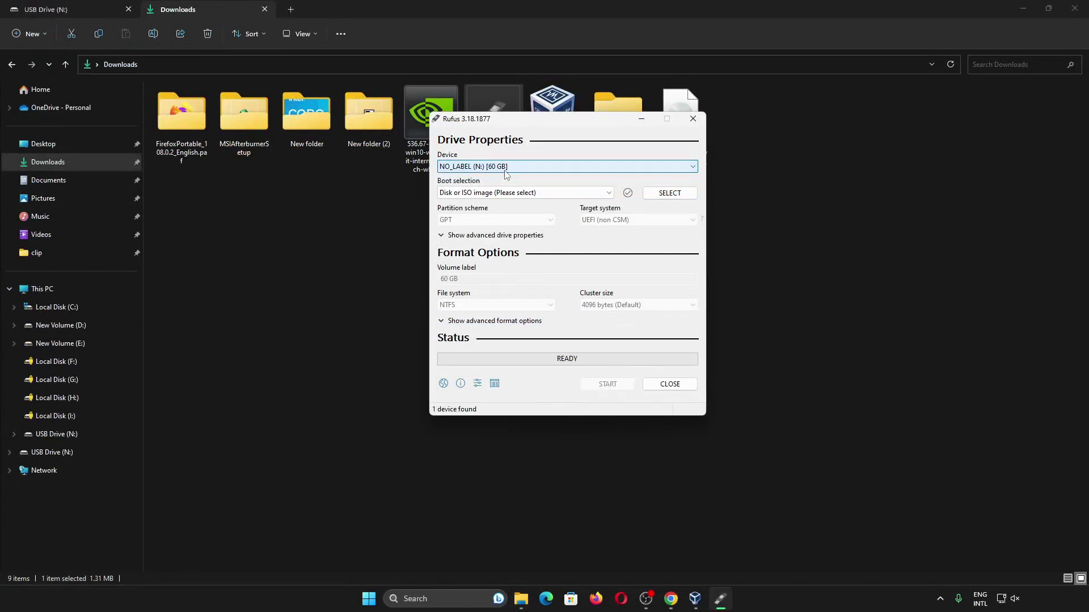
pyautogui.click(684, 198)
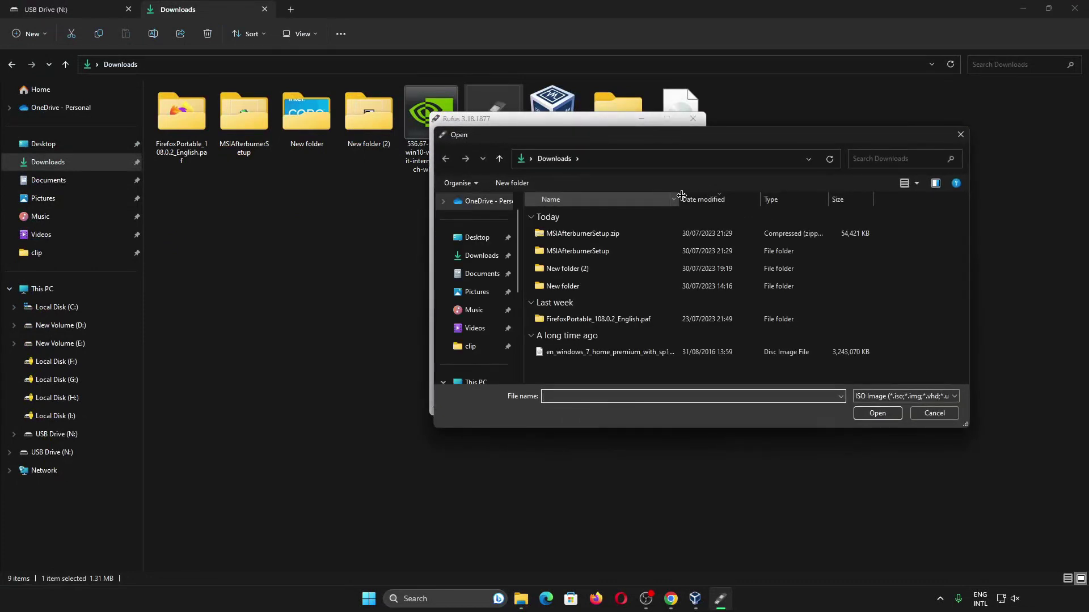
pyautogui.click(638, 351)
pyautogui.doubleClick(639, 352)
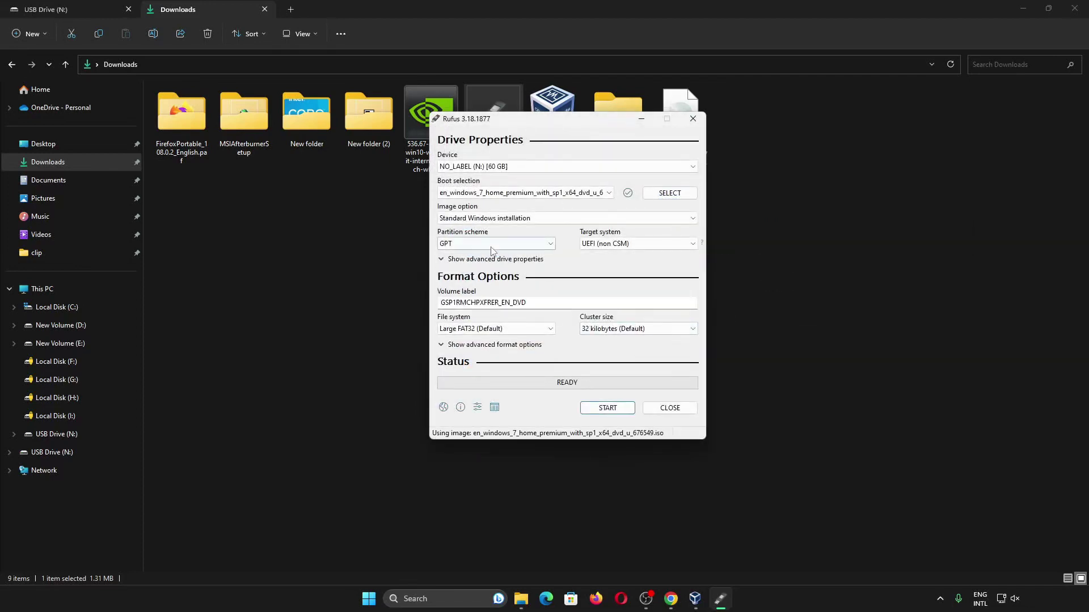
# Try the MBR partition scheme, return to GPT and check the target system options.
pyautogui.click(492, 244)
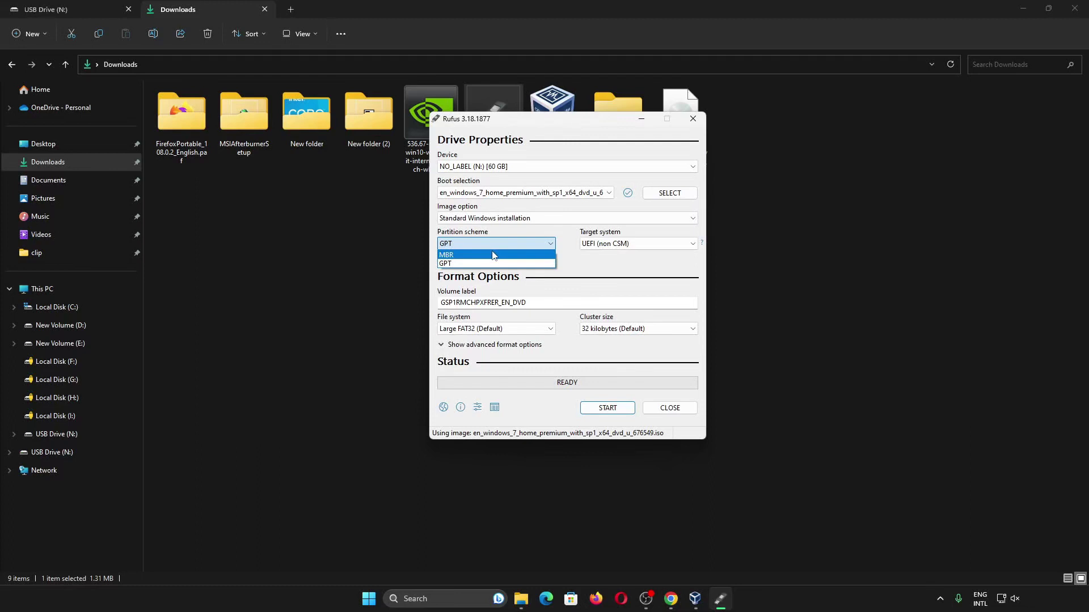
pyautogui.click(492, 255)
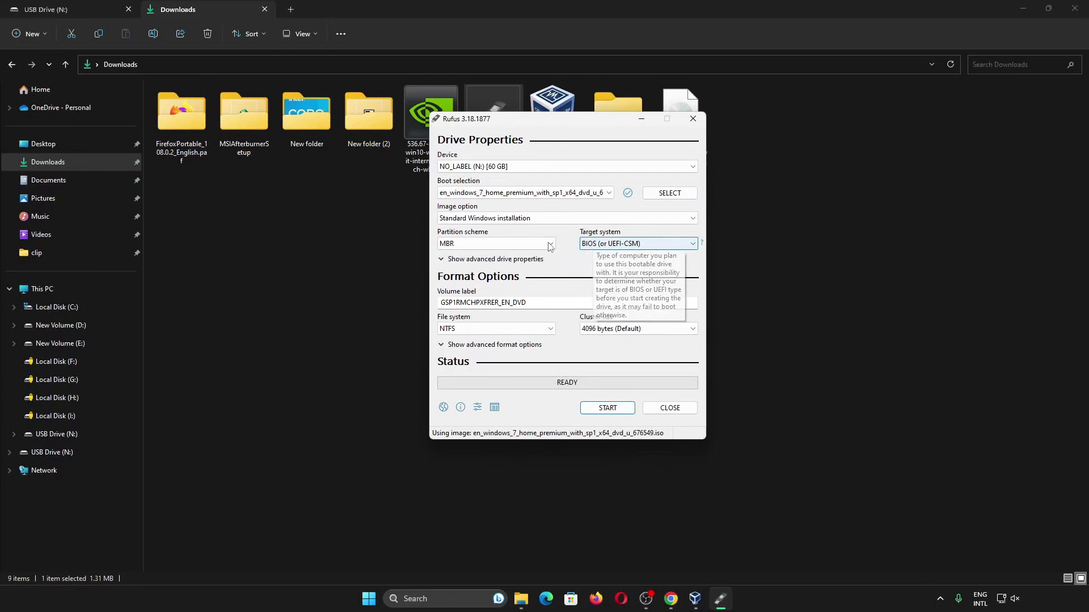
pyautogui.click(511, 243)
pyautogui.click(512, 263)
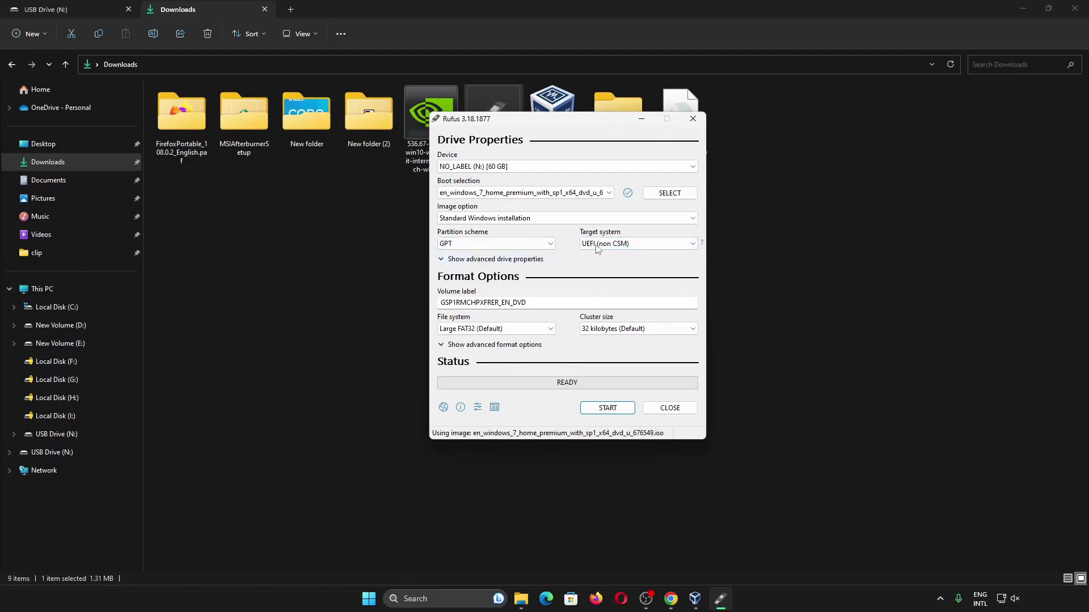
pyautogui.click(597, 245)
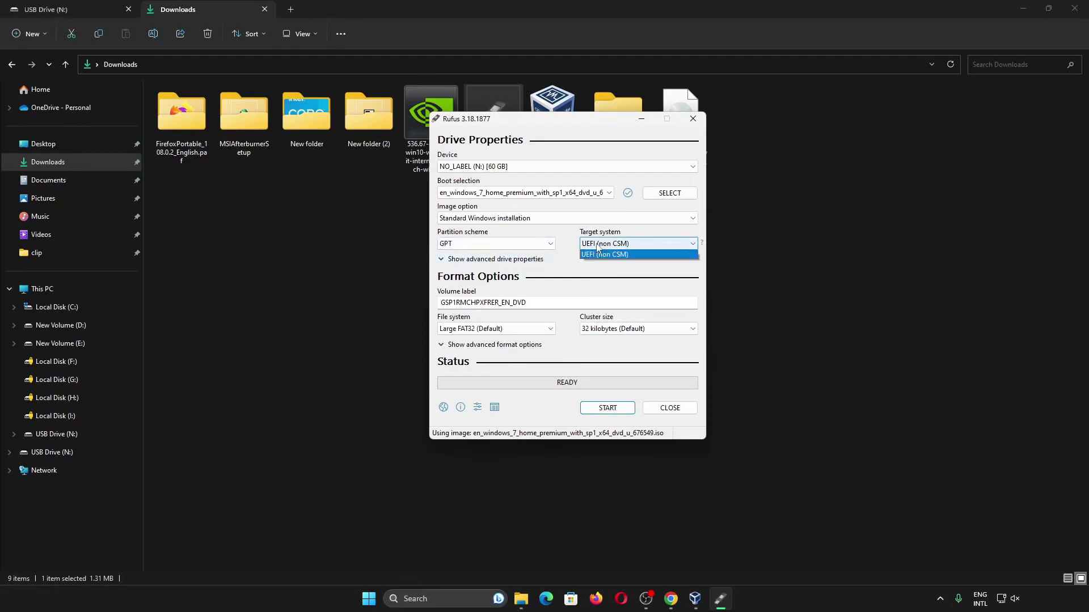
pyautogui.click(477, 260)
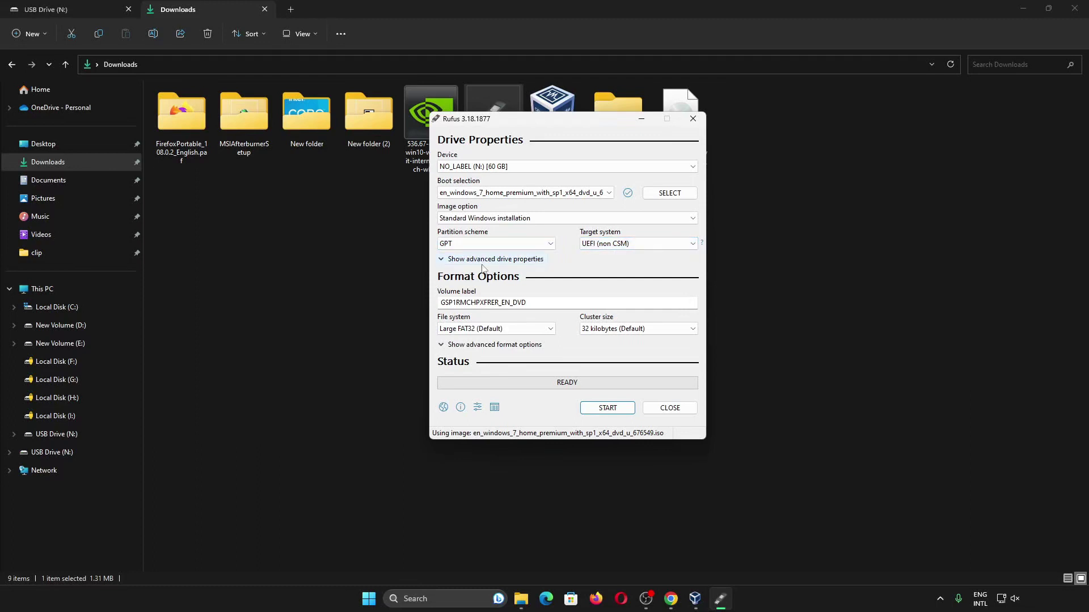
# Write the Windows 7 image to the USB drive with the MBR partition scheme, accepting the data erasure, and open the finished drive.
pyautogui.click(488, 244)
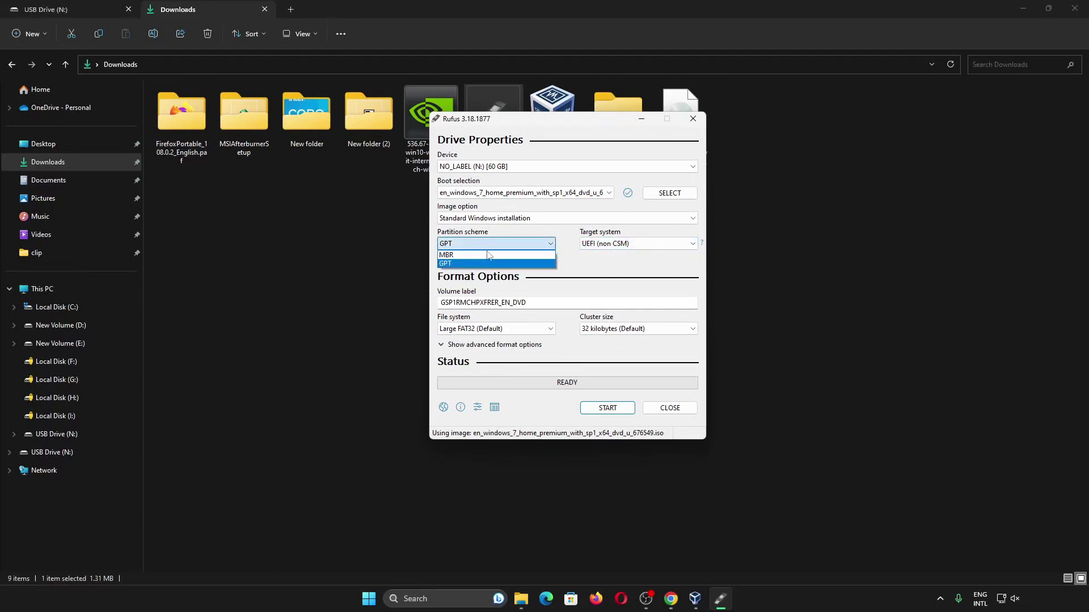
pyautogui.click(486, 264)
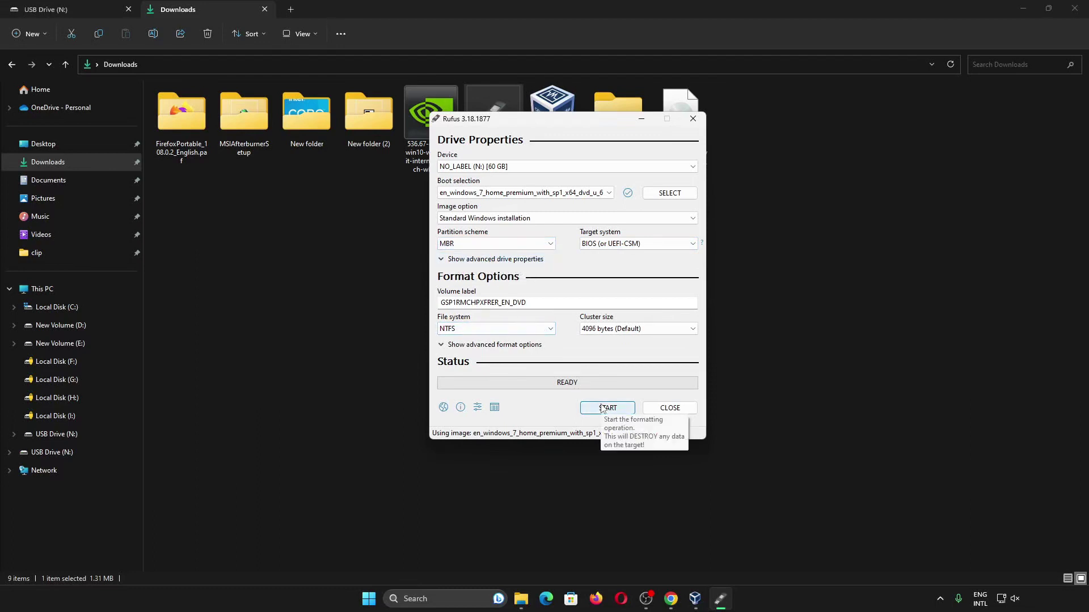
pyautogui.click(605, 410)
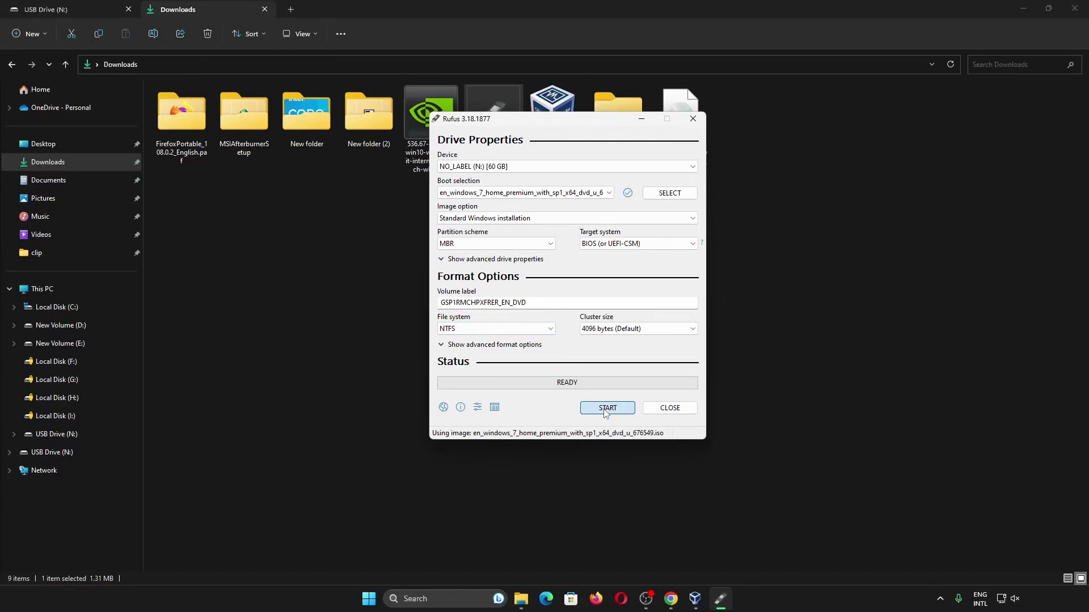
pyautogui.click(605, 411)
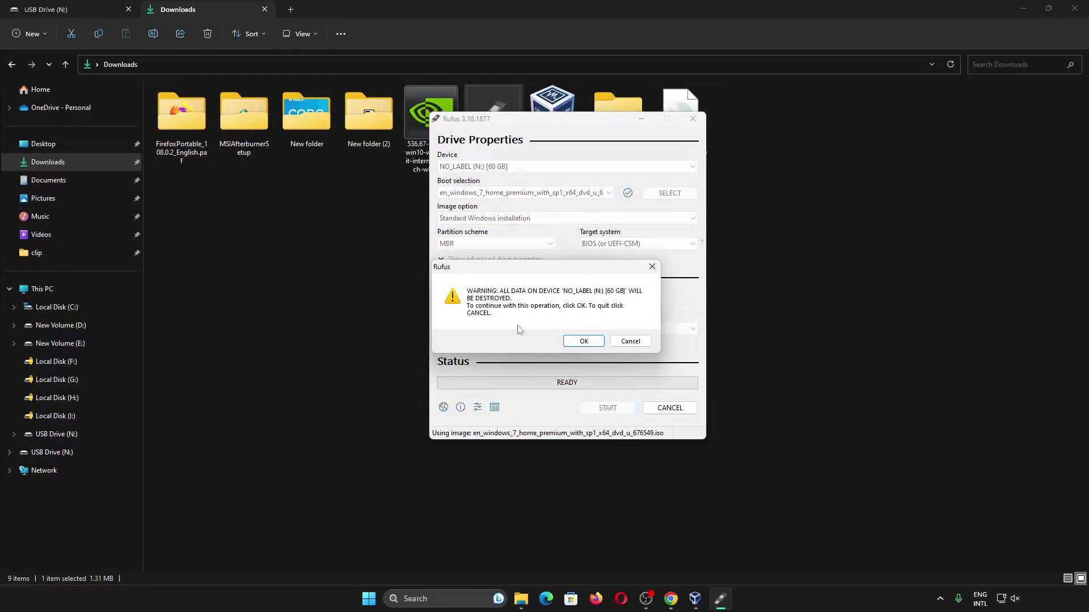
pyautogui.click(582, 342)
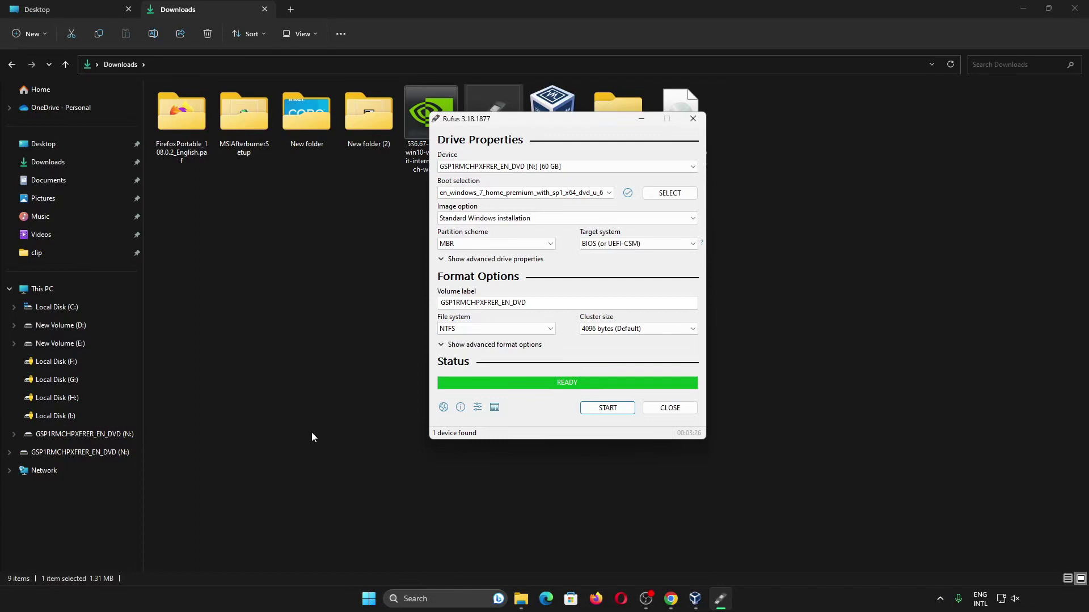
pyautogui.click(131, 435)
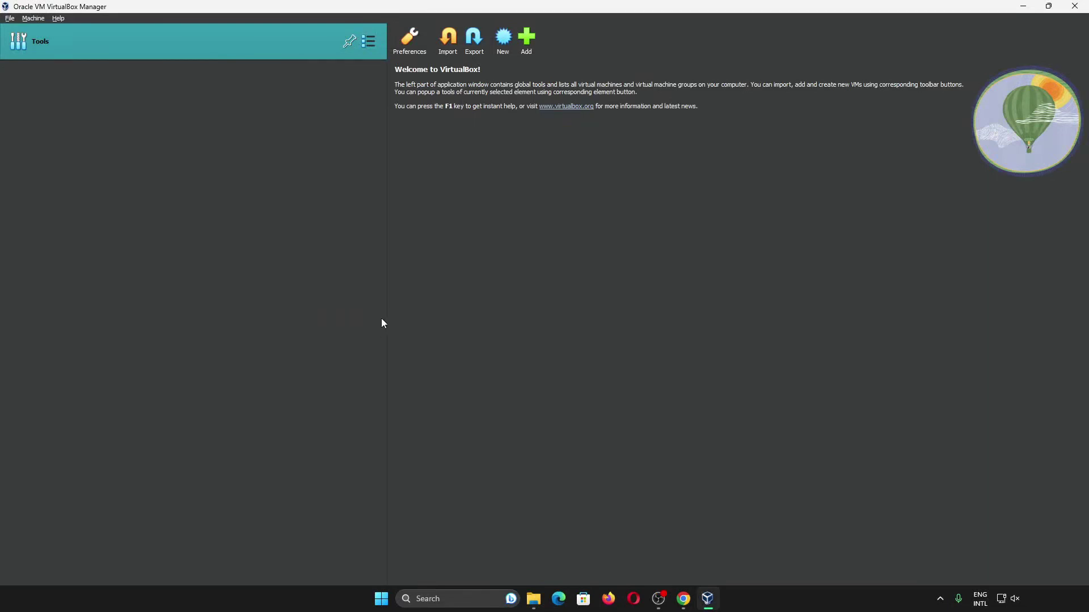
# In VirtualBox, begin a new virtual machine named "w7 mbr" using the Windows 7 Home Premium SP1 x64 ISO from Downloads.
pyautogui.click(503, 38)
pyautogui.write('w7')
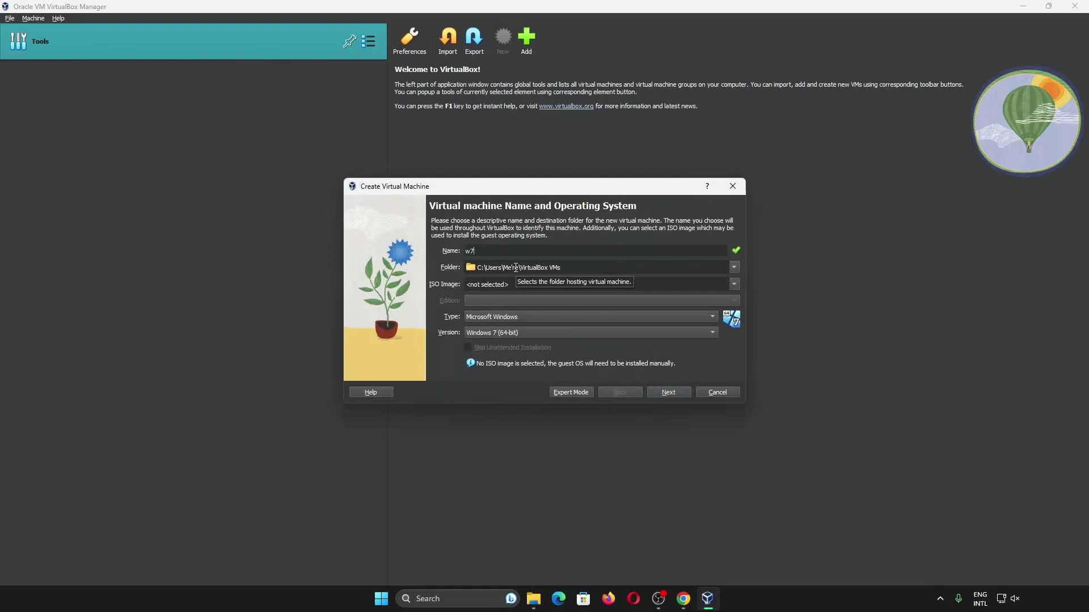
pyautogui.write(' mbr')
pyautogui.click(623, 284)
pyautogui.click(624, 311)
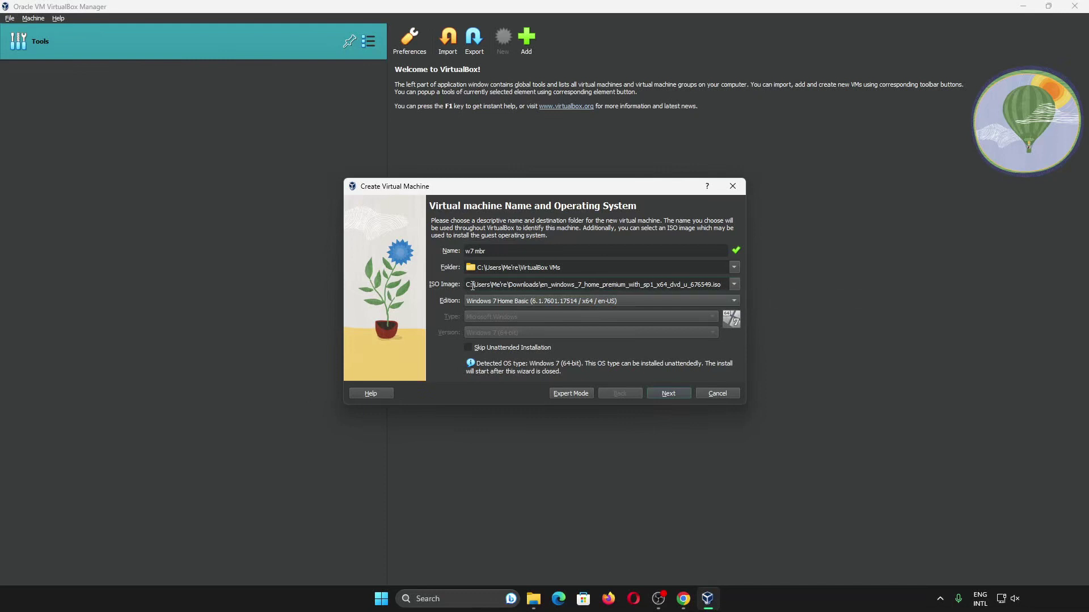
pyautogui.moveTo(474, 285)
pyautogui.mouseDown()
pyautogui.moveTo(724, 285)
pyautogui.moveTo(464, 285)
pyautogui.mouseUp()
pyautogui.click(724, 285)
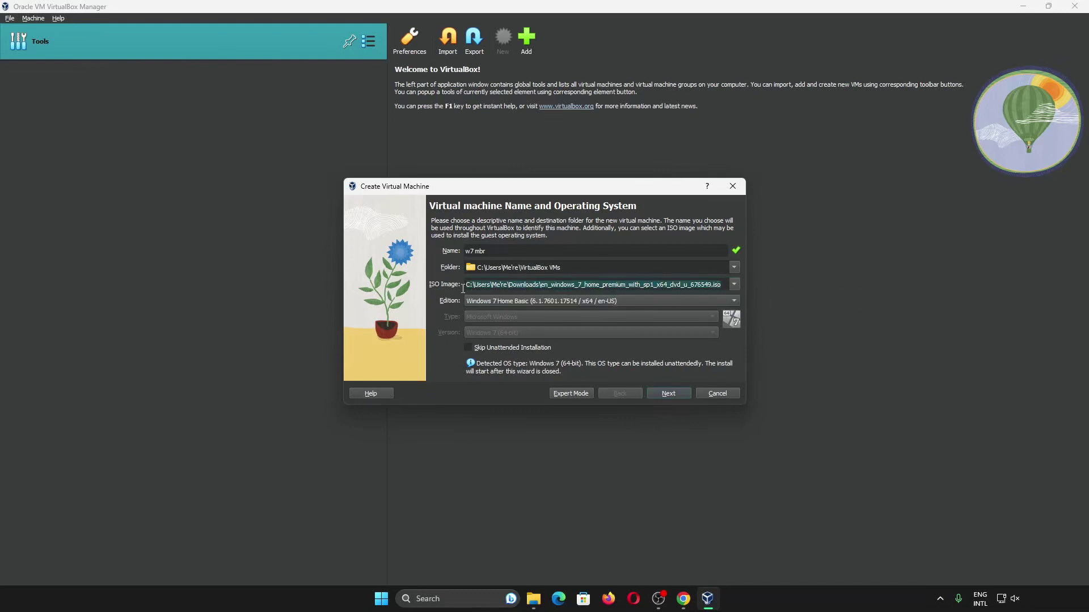
# Skip the unattended installation and set the virtual machine's processors to 2.
pyautogui.click(502, 350)
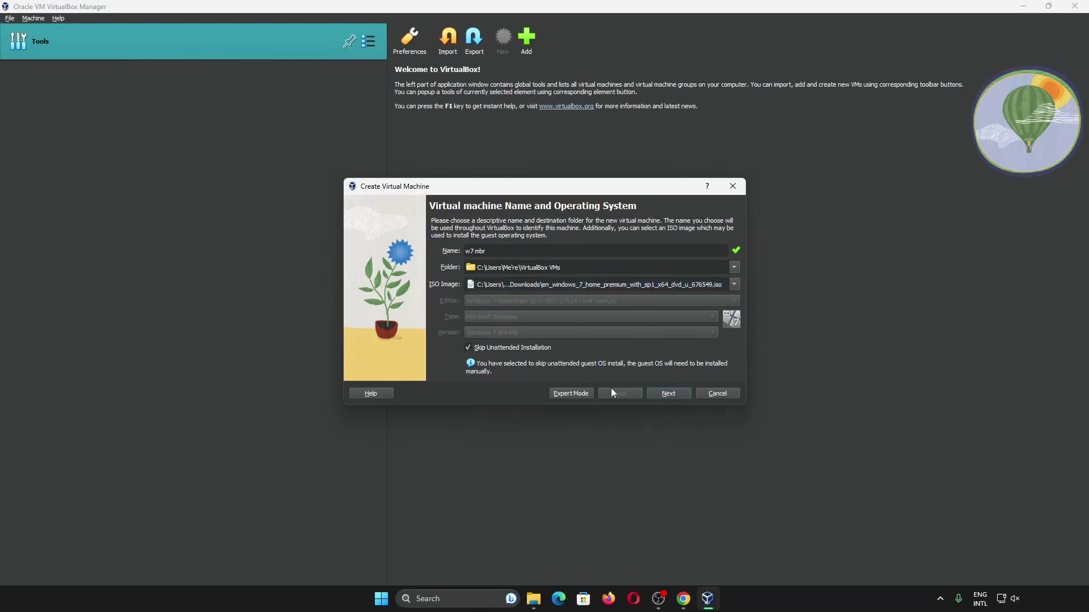
pyautogui.click(666, 392)
pyautogui.click(545, 267)
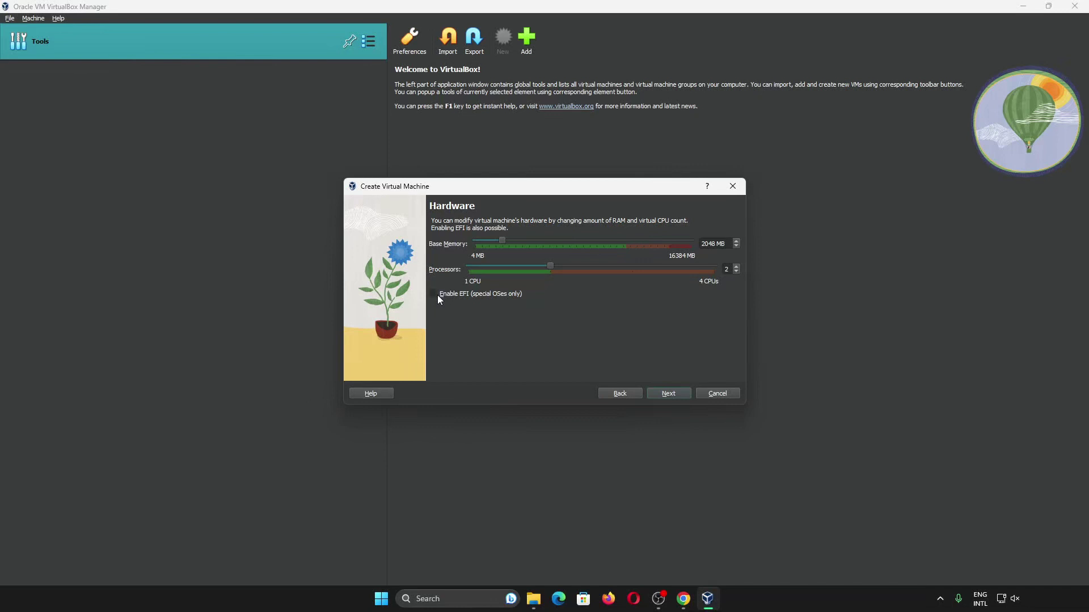
# Switch to Chrome and view the "Menu BIOS dan Fungsinya" image among the boot priority search results.
pyautogui.click(689, 600)
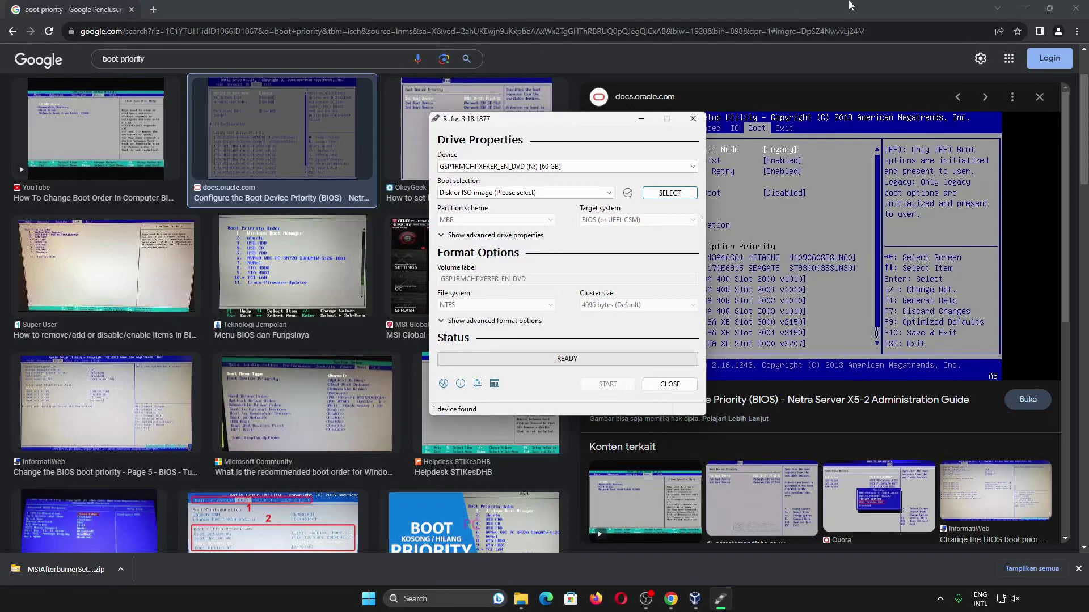
pyautogui.click(794, 196)
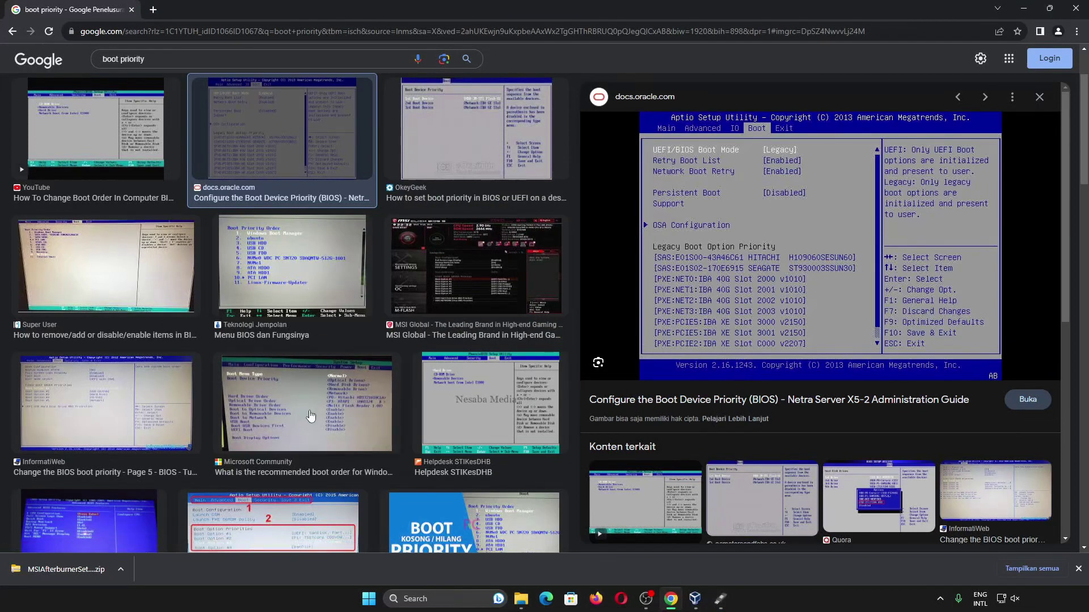
pyautogui.click(309, 251)
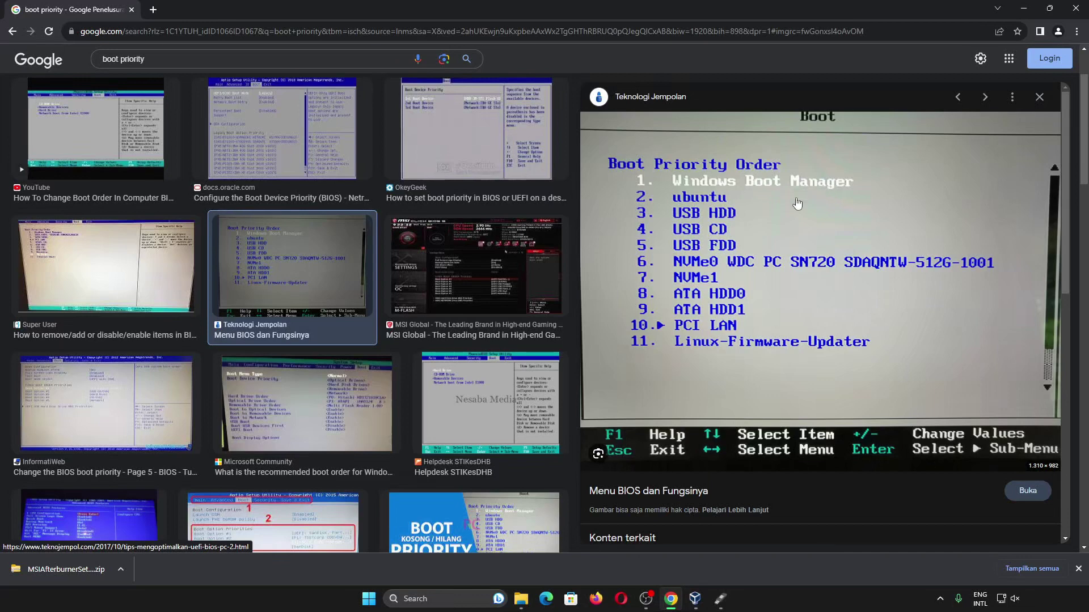
# Return to VirtualBox, finish creating the virtual machine with EFI enabled and a 32 GB virtual hard disk, and start it.
pyautogui.click(706, 605)
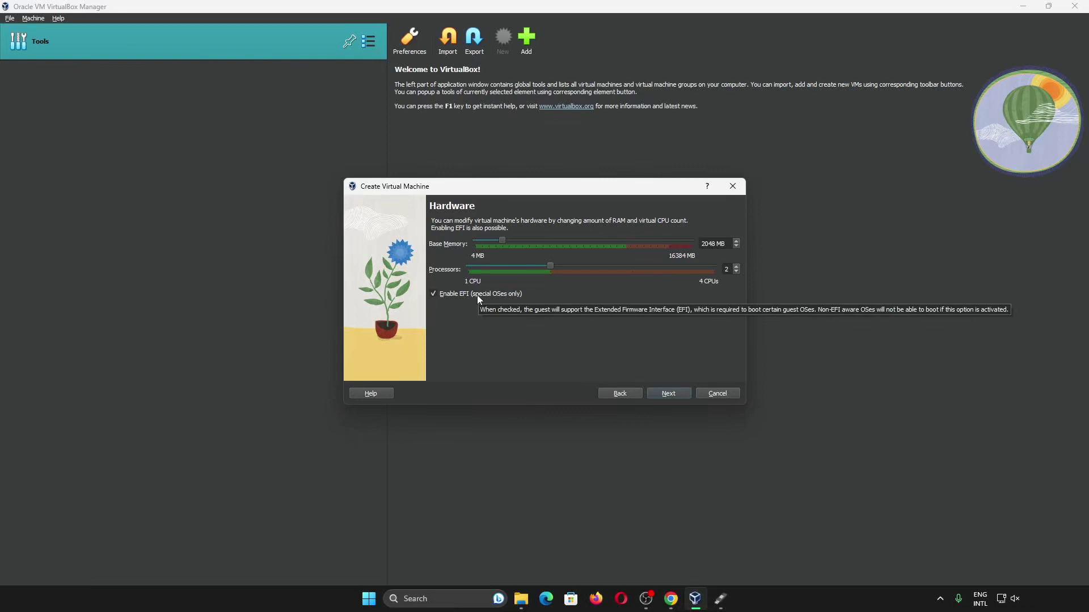
pyautogui.click(678, 391)
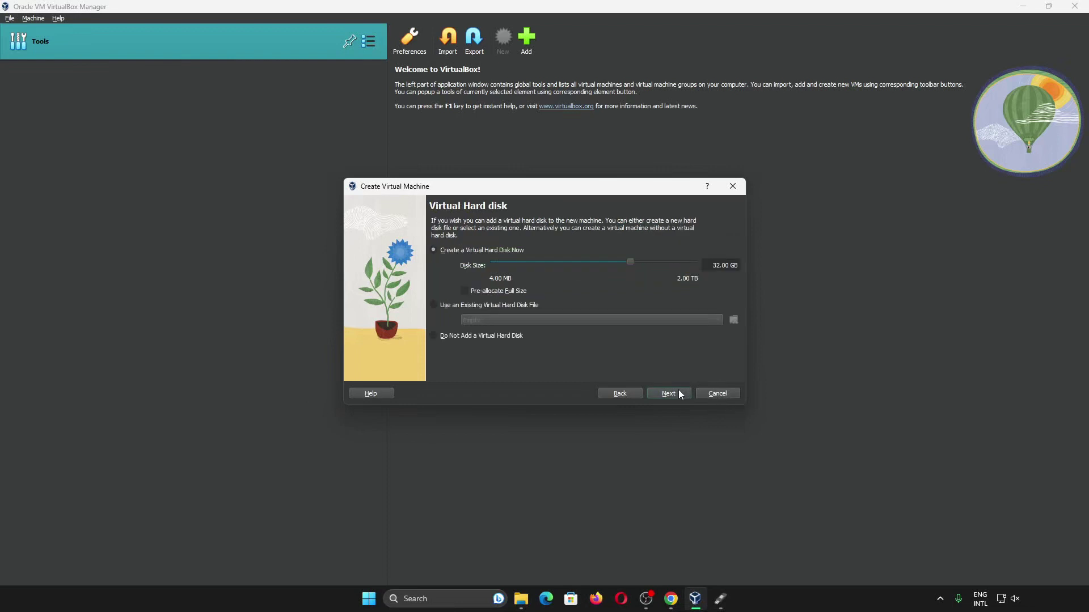
pyautogui.click(678, 393)
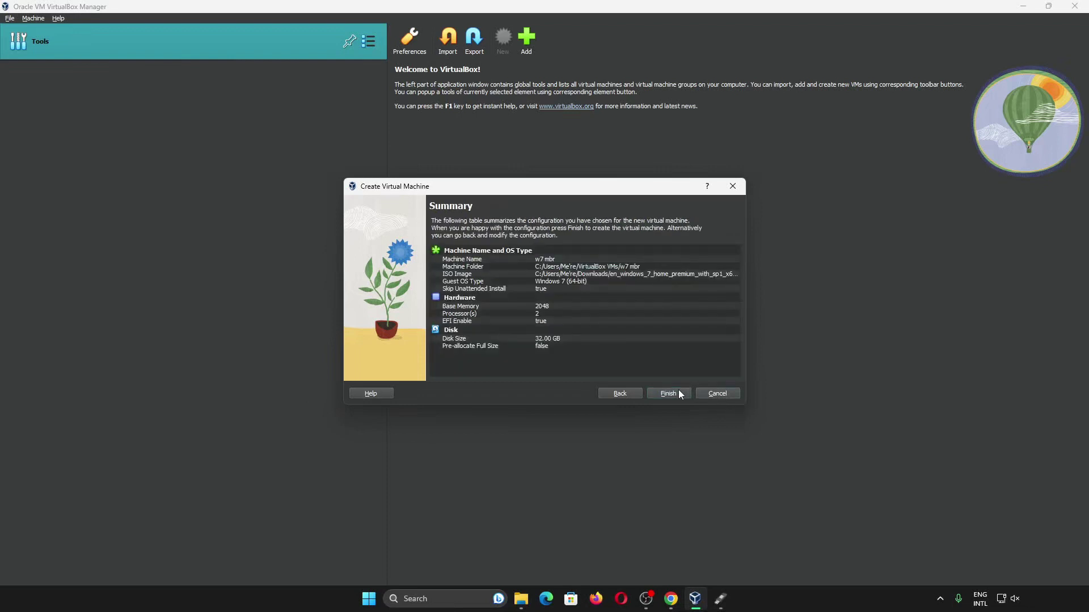
pyautogui.click(678, 392)
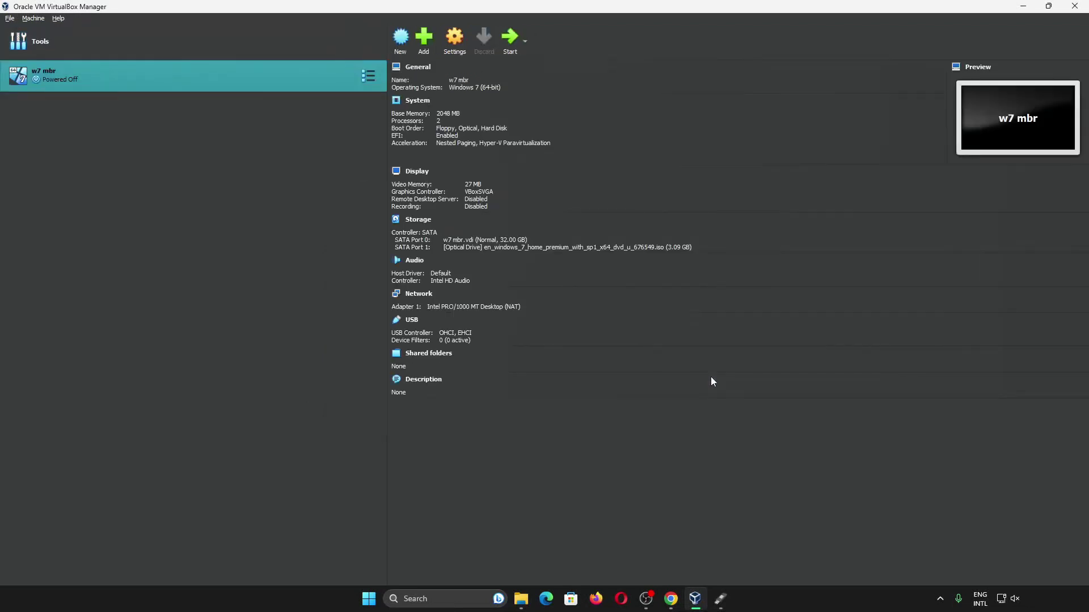
pyautogui.click(509, 37)
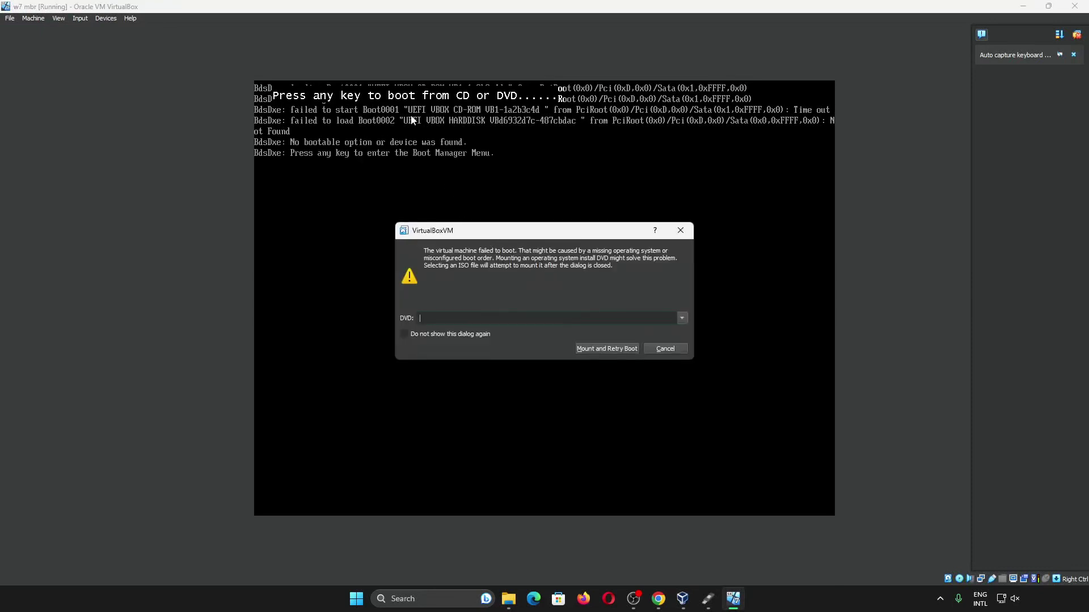
# Retry the failed boot, enter the EFI setup menu and view the boot options in Boot Manager.
pyautogui.click(618, 348)
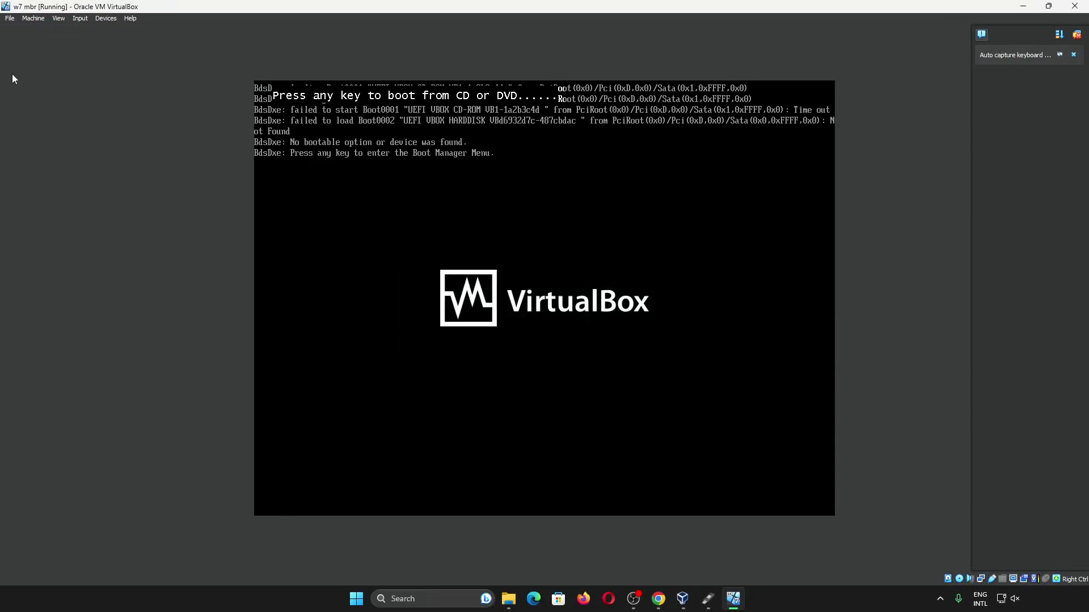
pyautogui.click(492, 366)
pyautogui.press('Return')
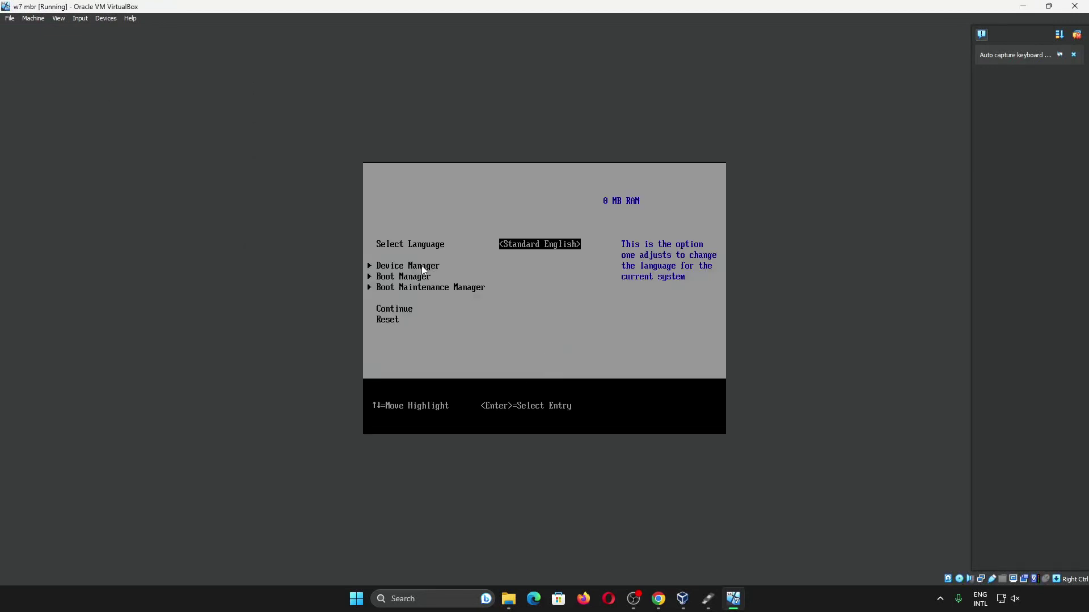
pyautogui.press('Down')
pyautogui.press('Down')
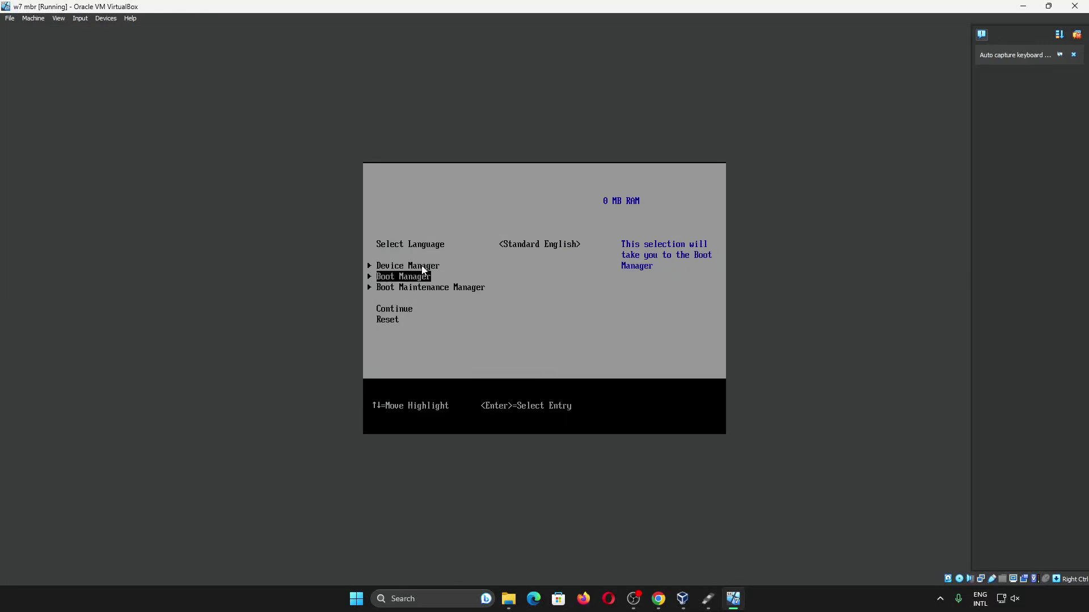
pyautogui.press('Return')
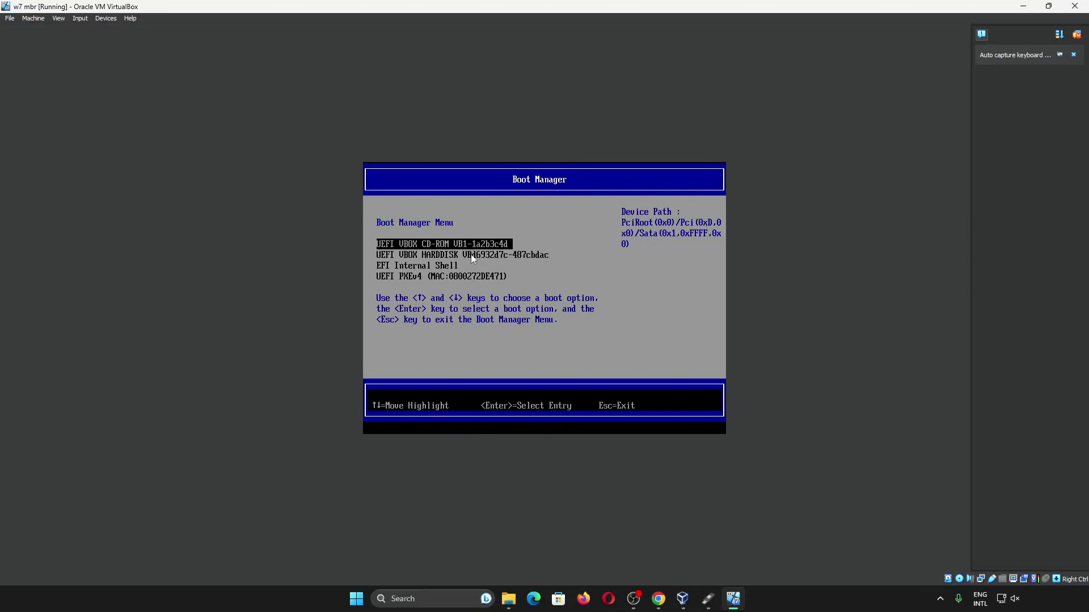
# Leave Boot Manager and view the devices list in the EFI Device Manager.
pyautogui.press('Escape')
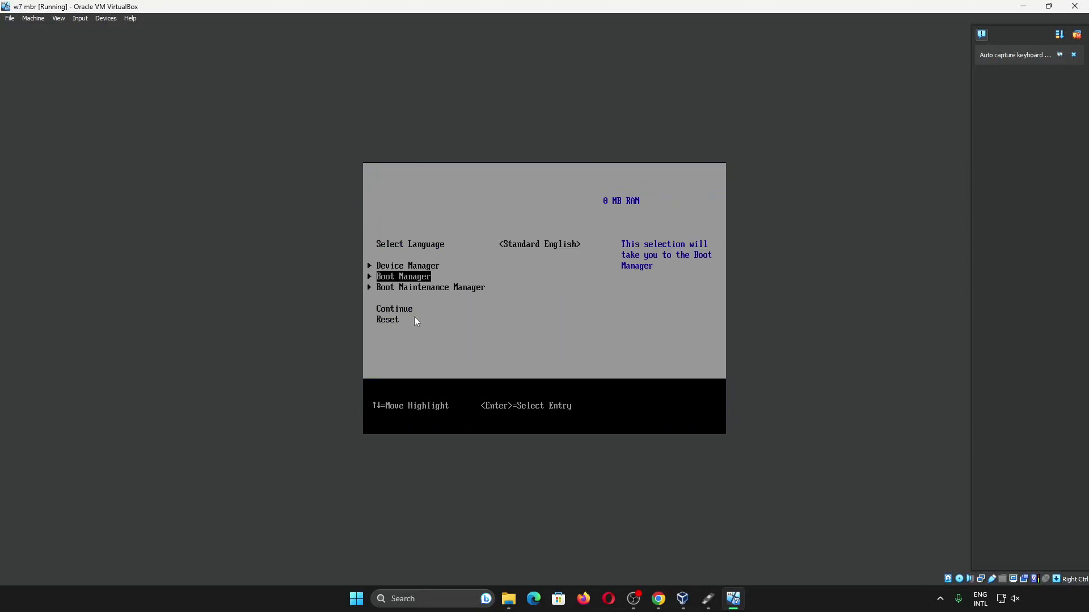
pyautogui.press('Escape')
pyautogui.press('Escape')
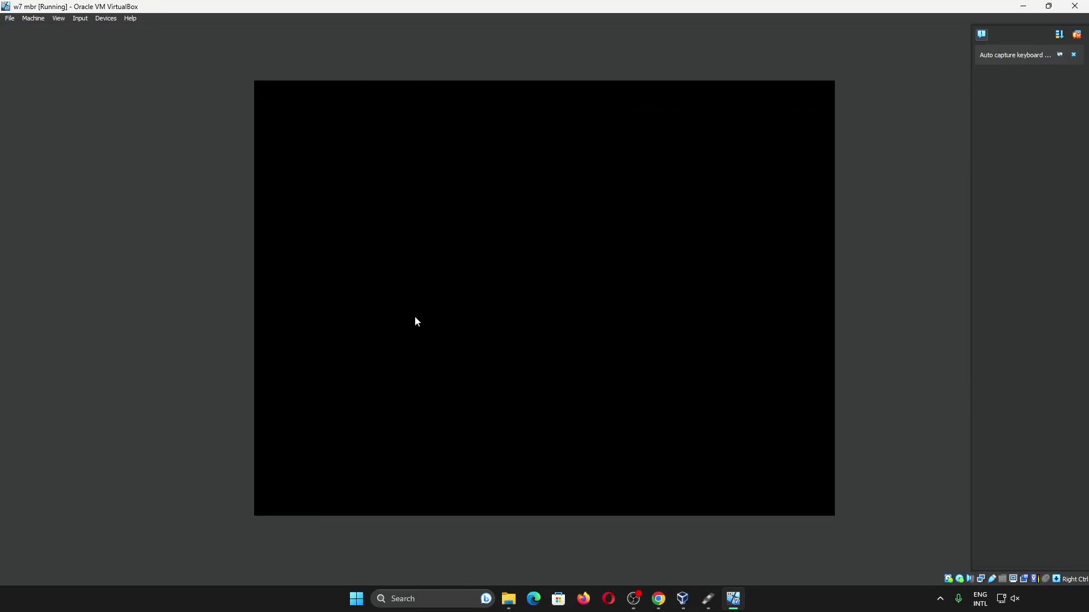
pyautogui.press('Down')
pyautogui.press('Return')
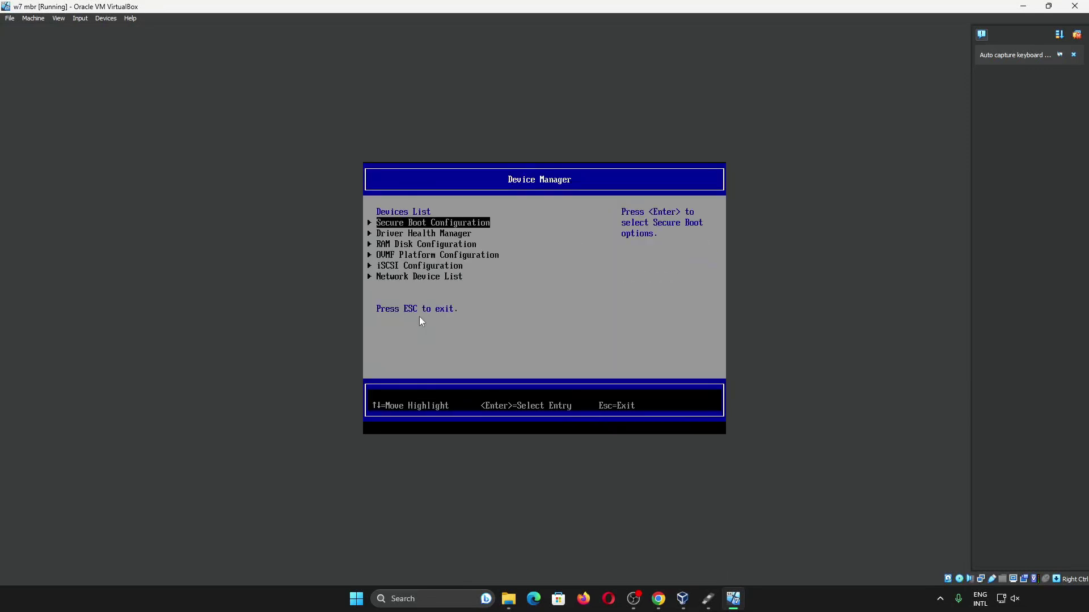
pyautogui.press('Escape')
# Try to boot the Windows 7 disc from the UEFI VBOX CD-ROM entry in Boot Manager.
pyautogui.press('Down')
pyautogui.press('Return')
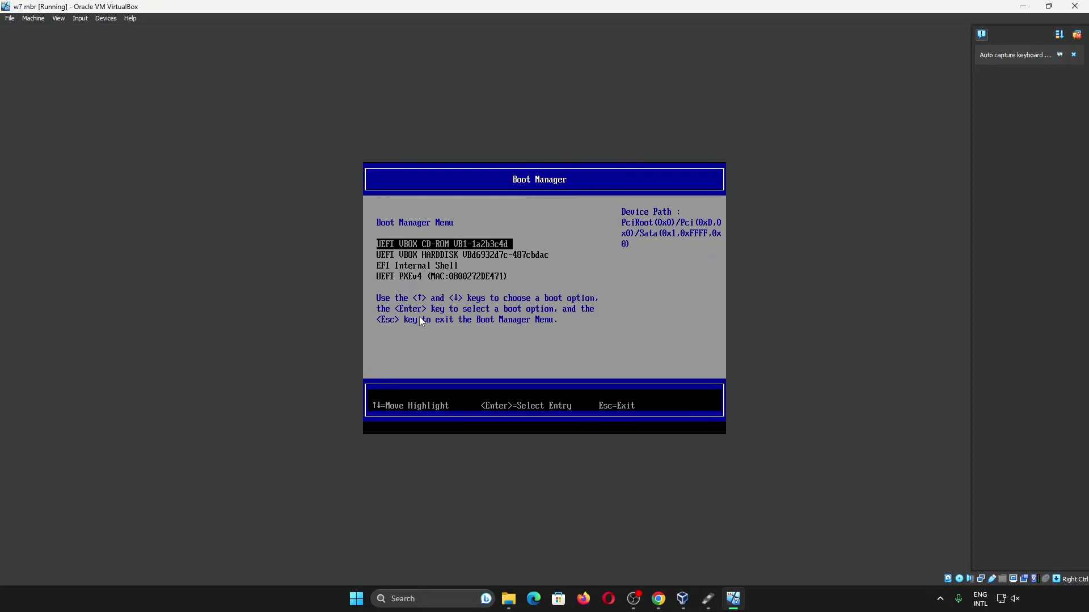
pyautogui.press('Down')
pyautogui.press('Up')
pyautogui.press('Return')
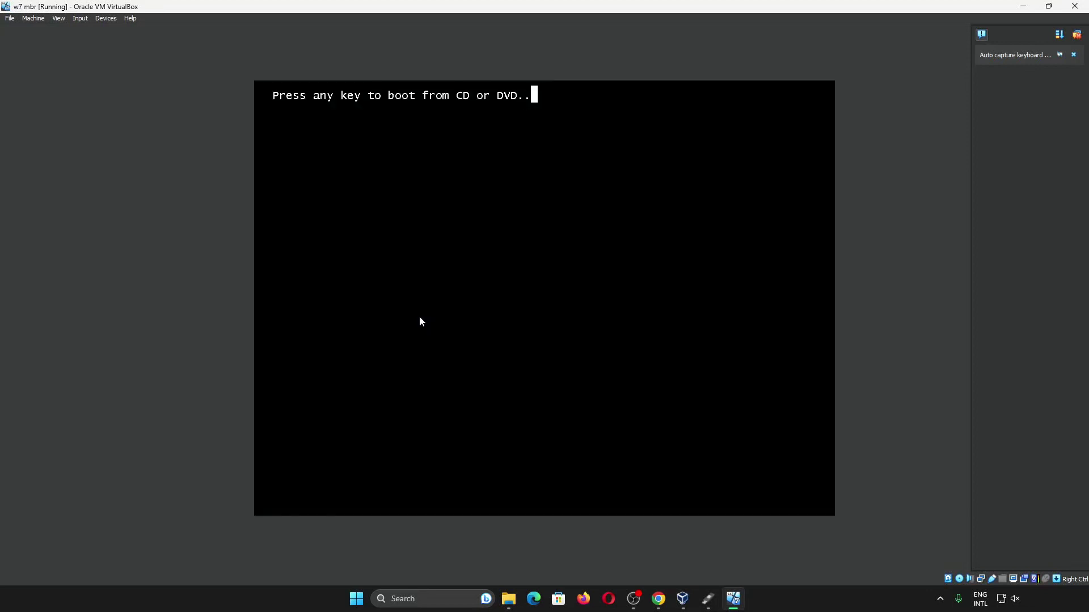
pyautogui.press('Return')
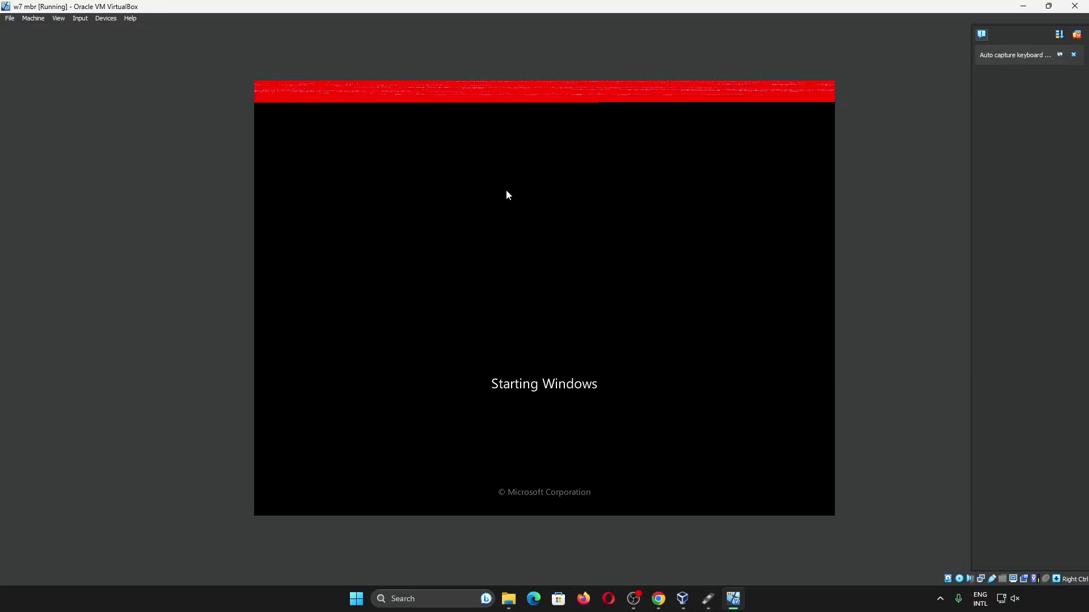
# Decline the mouse capture and power off the w7 mbr virtual machine.
pyautogui.click(330, 88)
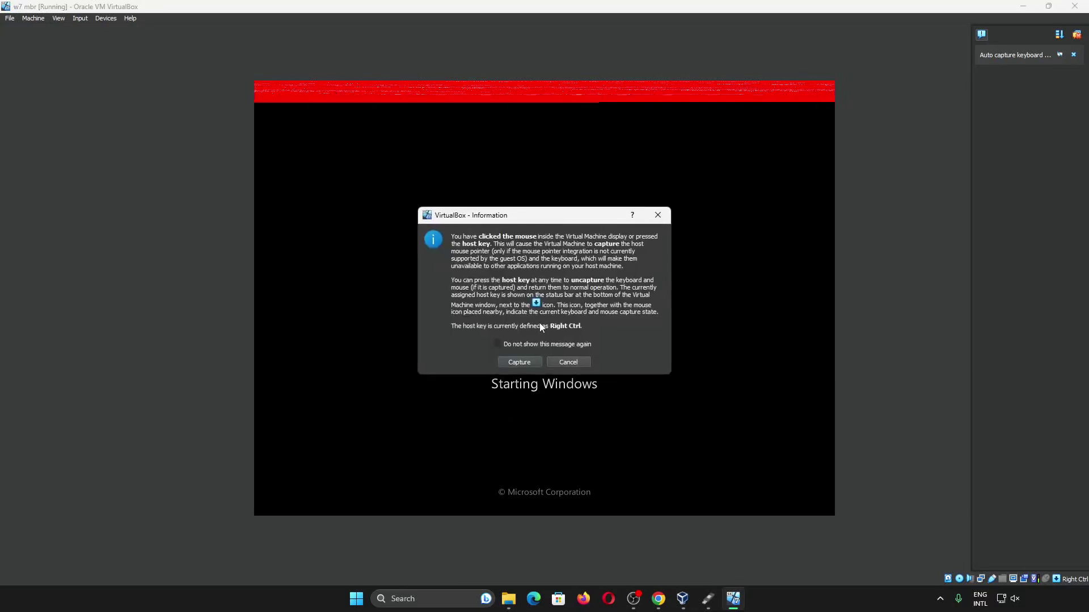
pyautogui.click(573, 366)
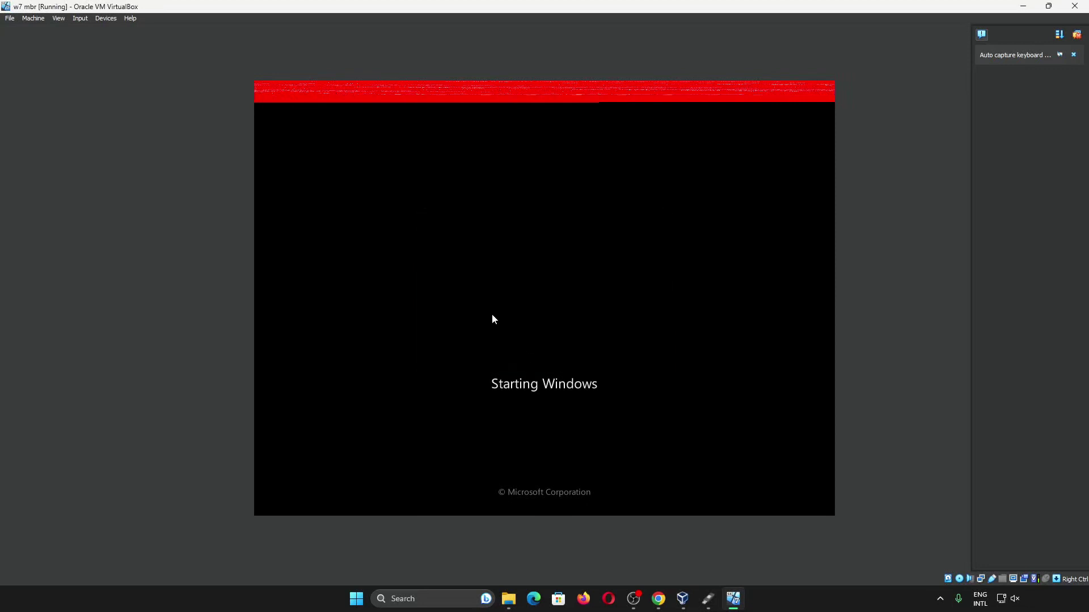
pyautogui.click(1075, 7)
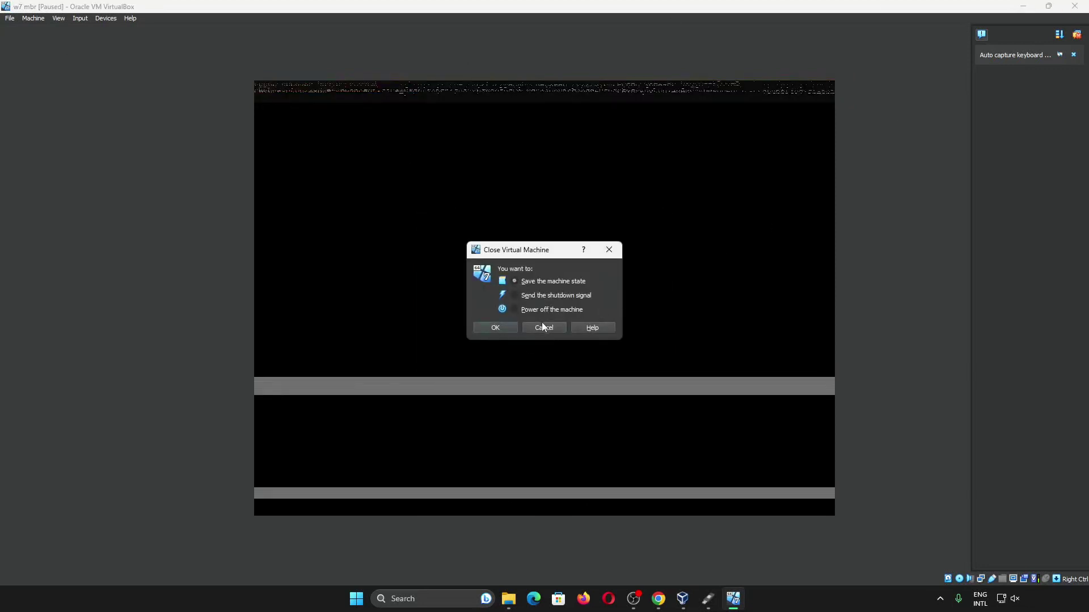
pyautogui.click(496, 327)
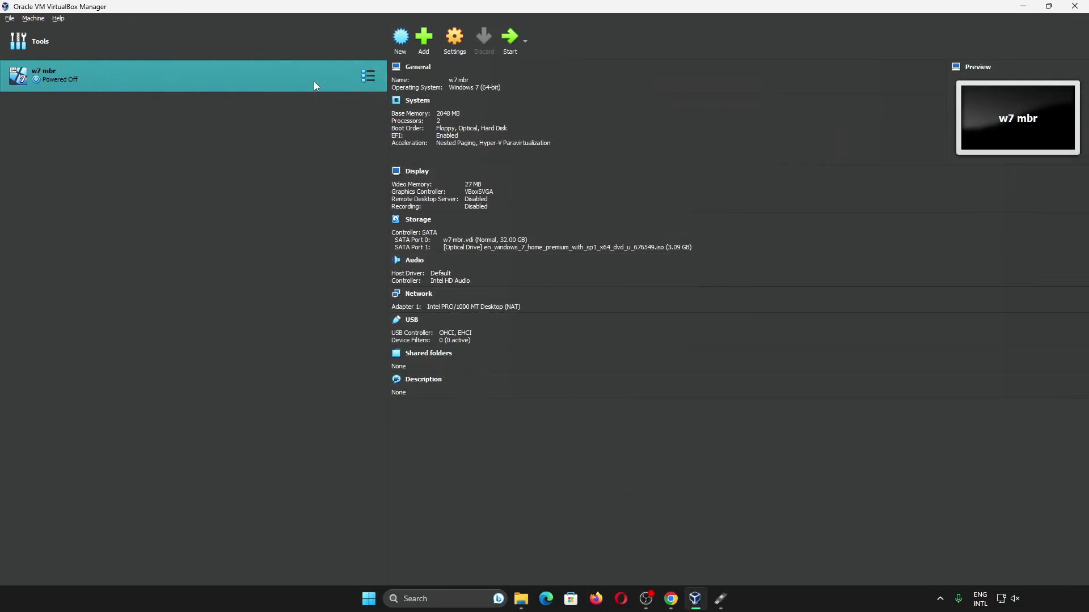
# Disable EFI in the w7 mbr virtual machine's system settings.
pyautogui.rightClick(314, 83)
pyautogui.moveTo(342, 149)
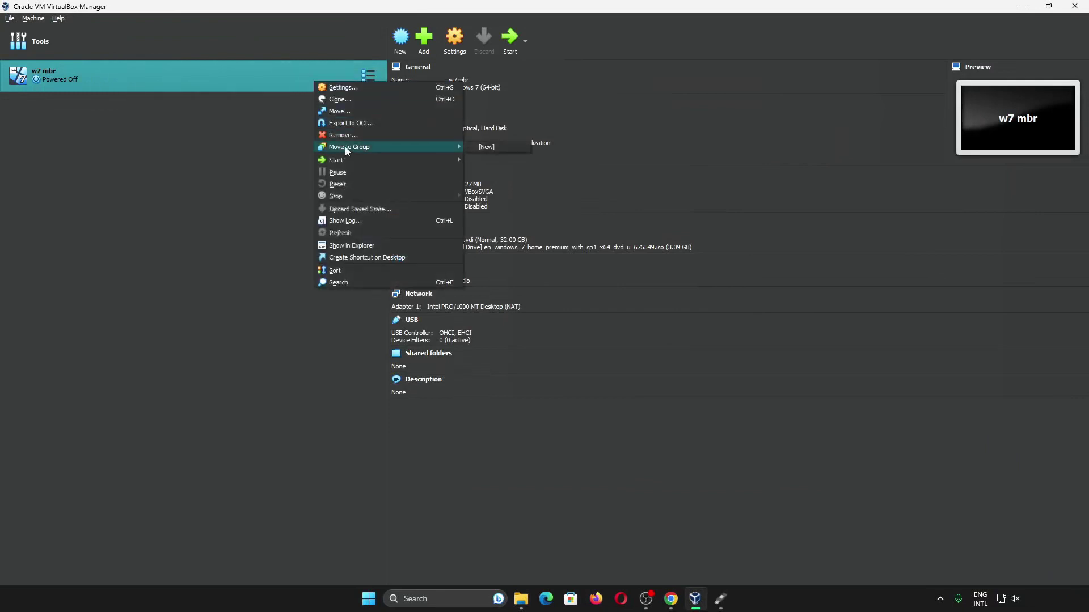
pyautogui.click(351, 87)
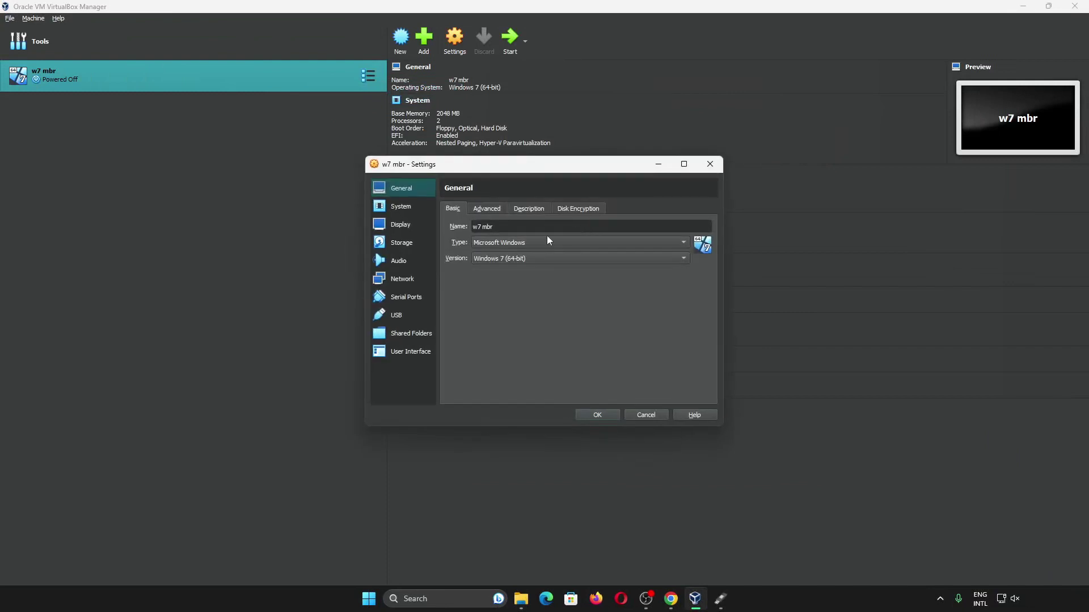
pyautogui.click(479, 211)
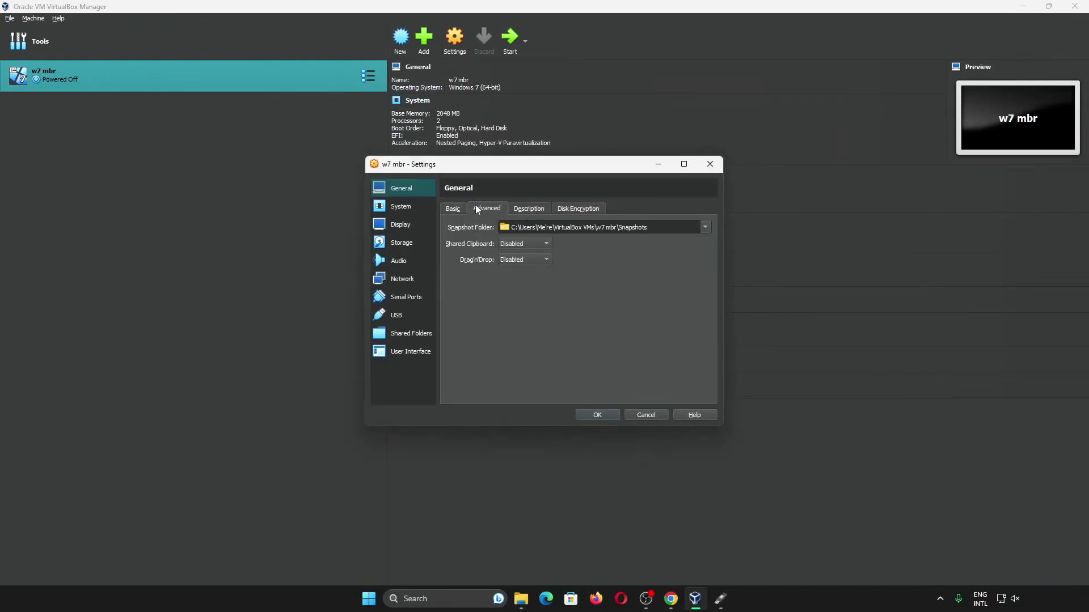
pyautogui.click(396, 207)
pyautogui.click(519, 375)
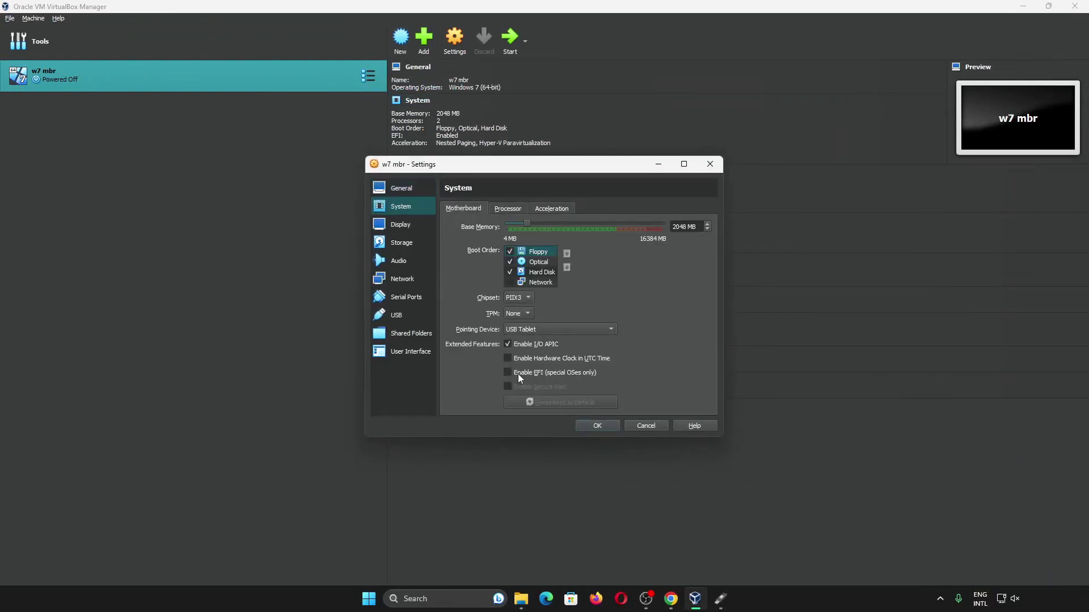
pyautogui.click(590, 426)
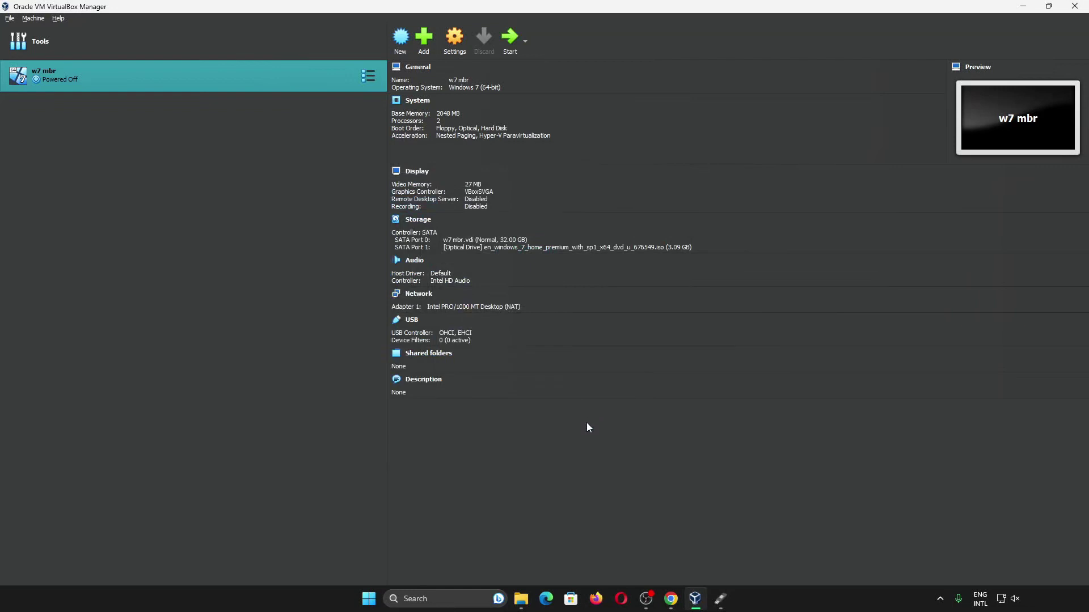
# Start the w7 mbr machine, choose CD-ROM as the temporary boot device, and retry the boot into the Windows 7 installer.
pyautogui.click(509, 44)
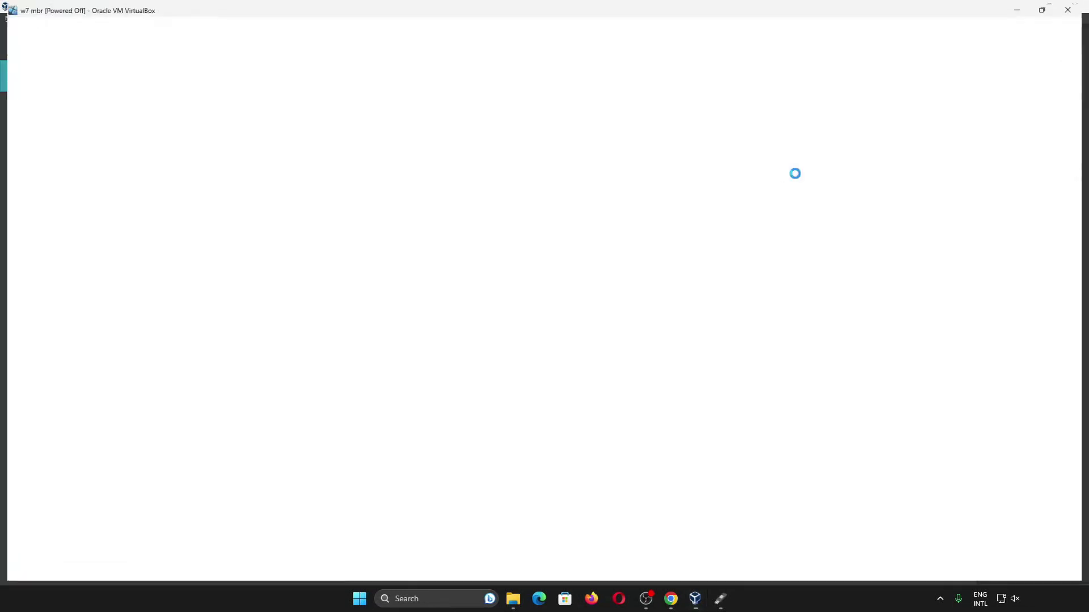
pyautogui.press('F12')
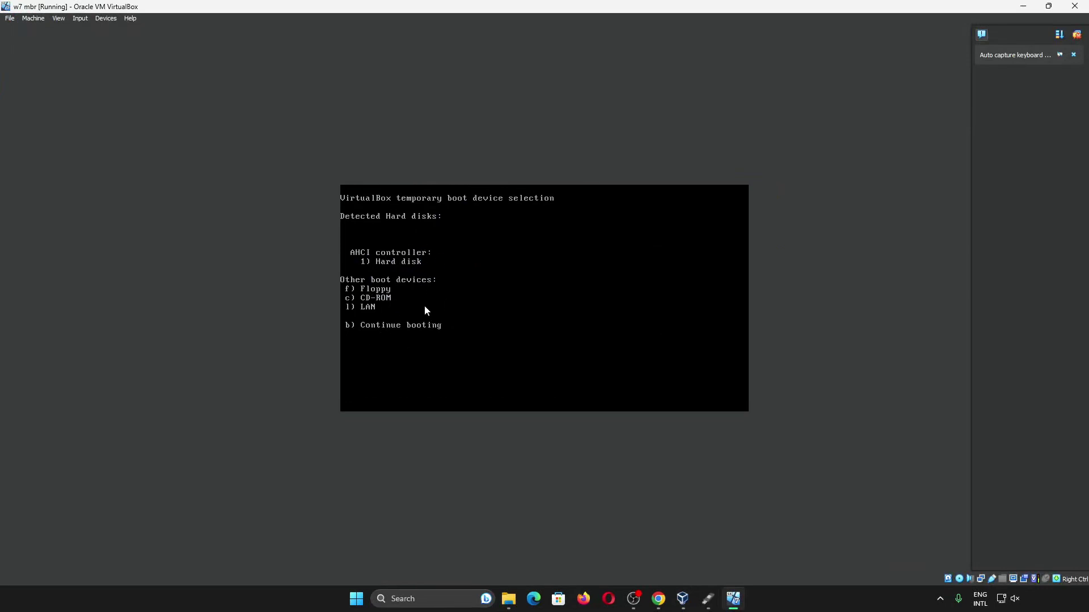
pyautogui.press('c')
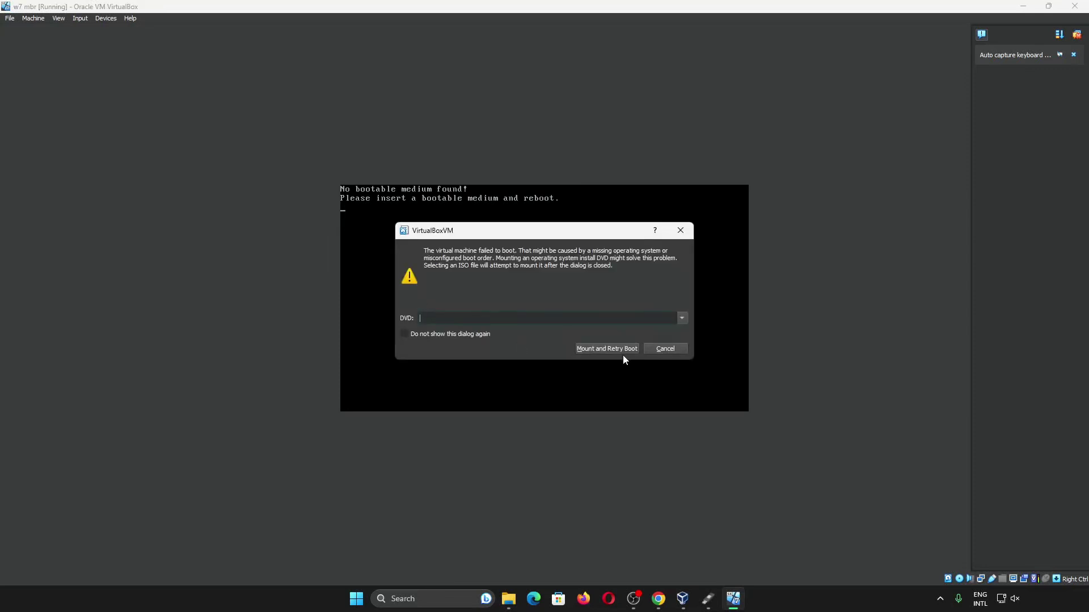
pyautogui.click(601, 318)
pyautogui.click(600, 350)
pyautogui.click(627, 349)
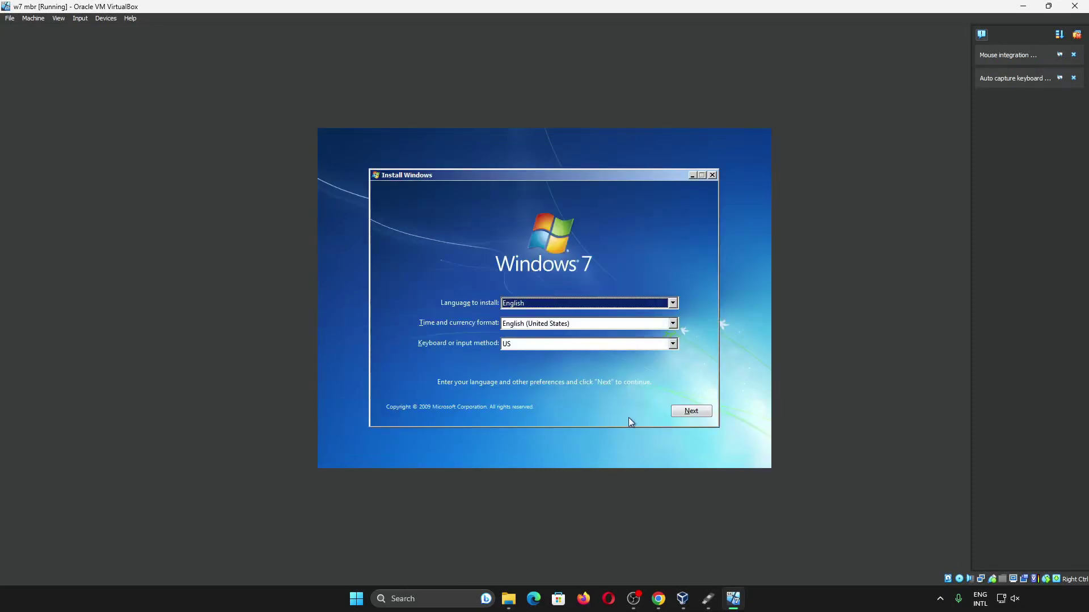
# Switch to Chrome and view the docs.oracle.com, YouTube, OkeyGeek, Helpdesk STIKesDHB and InformatiWeb images among the boot priority results.
pyautogui.click(658, 599)
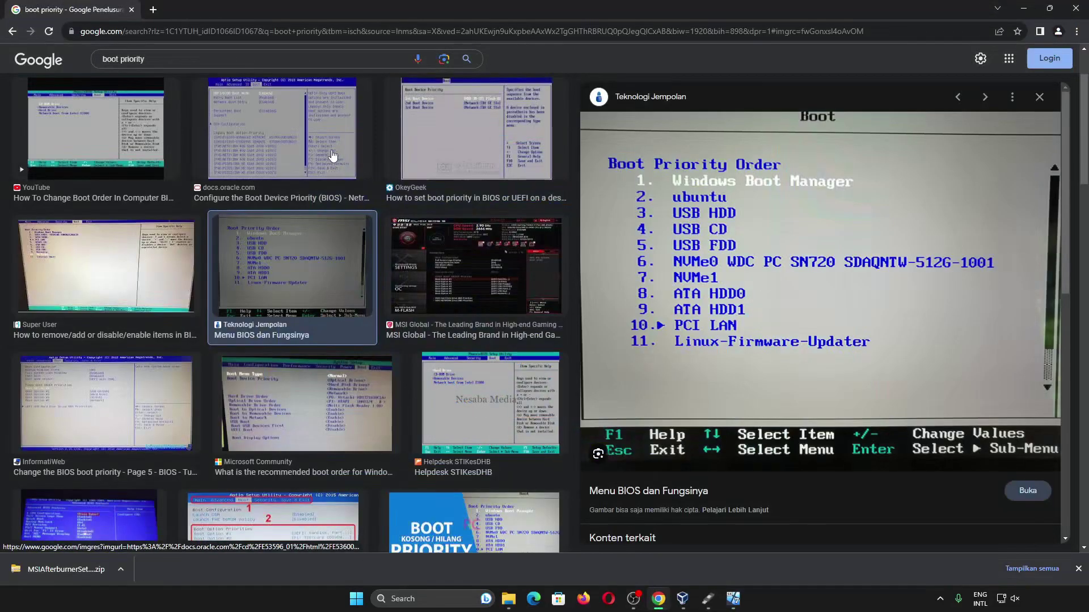
pyautogui.click(282, 128)
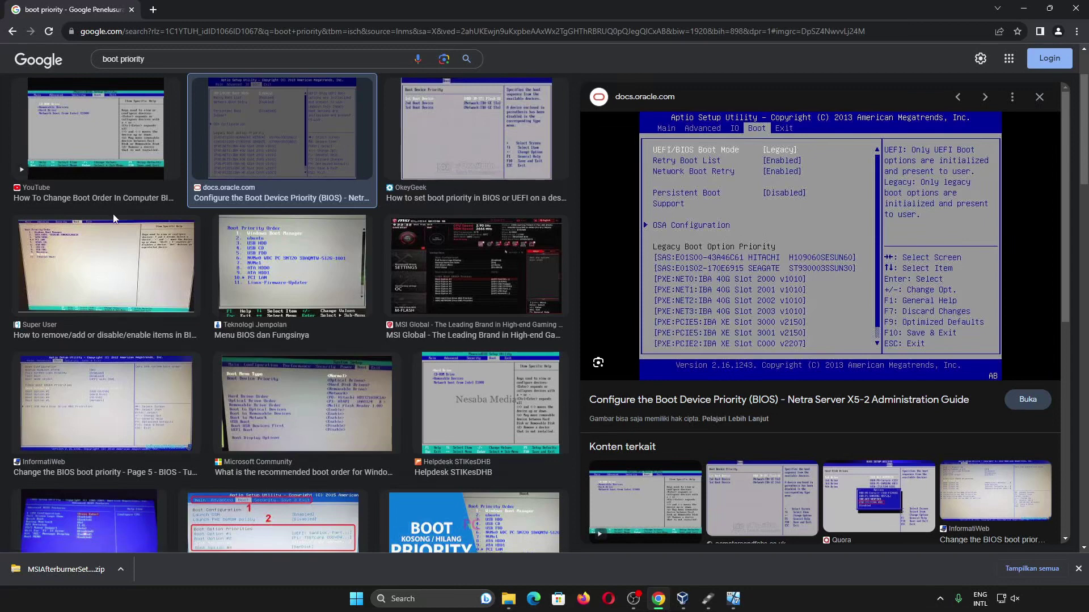
pyautogui.click(116, 159)
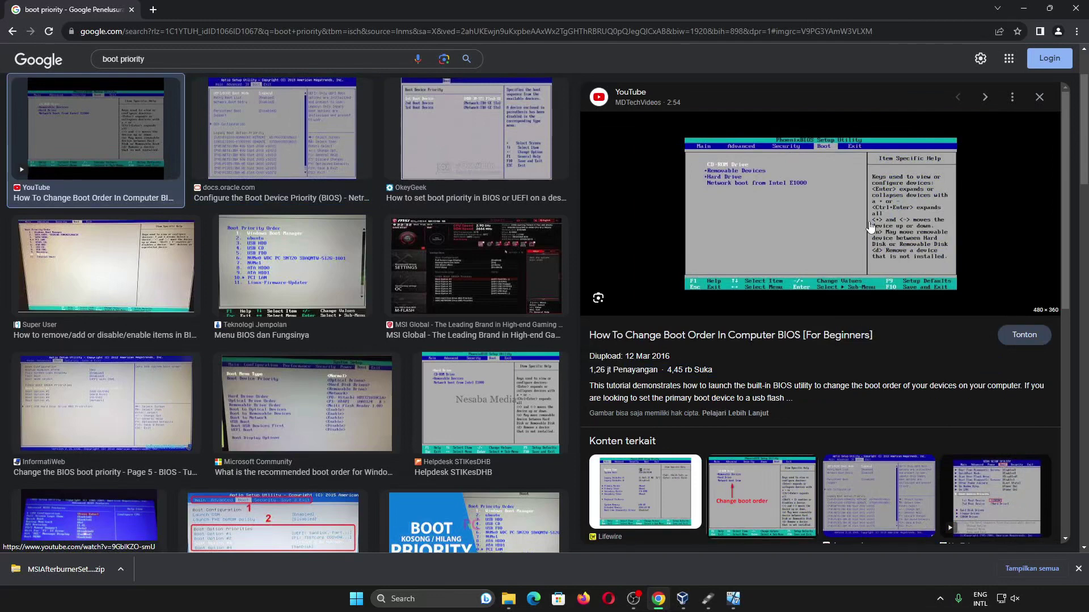
pyautogui.click(533, 150)
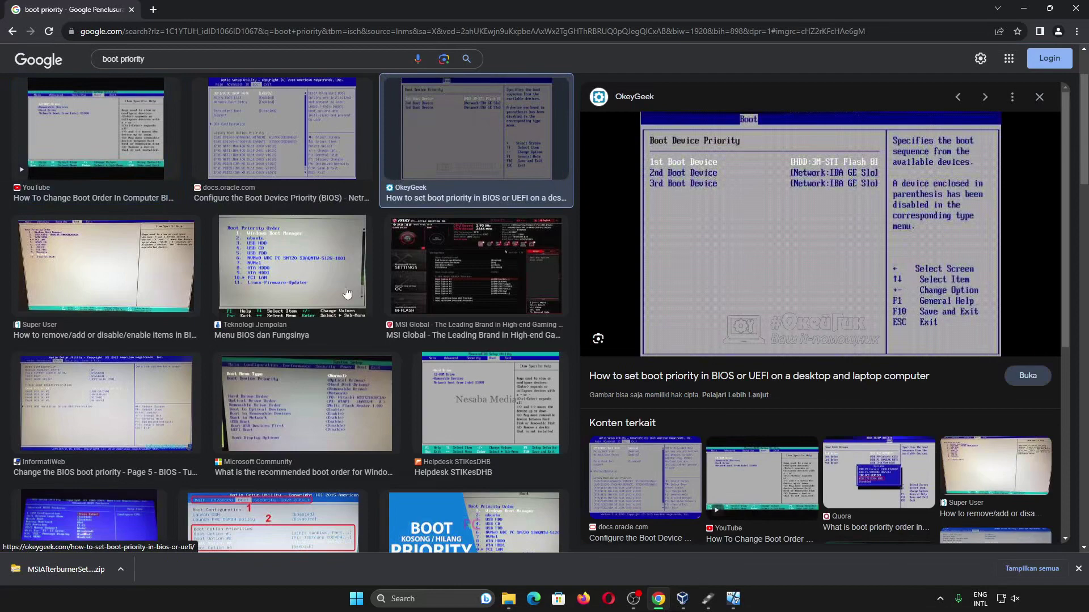
pyautogui.click(475, 402)
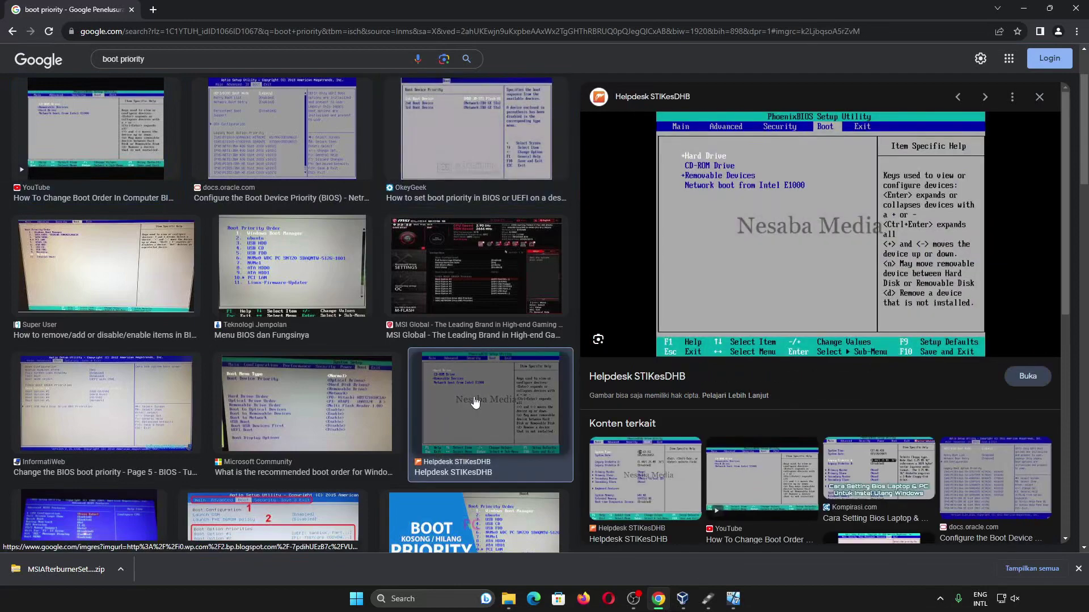
pyautogui.click(118, 423)
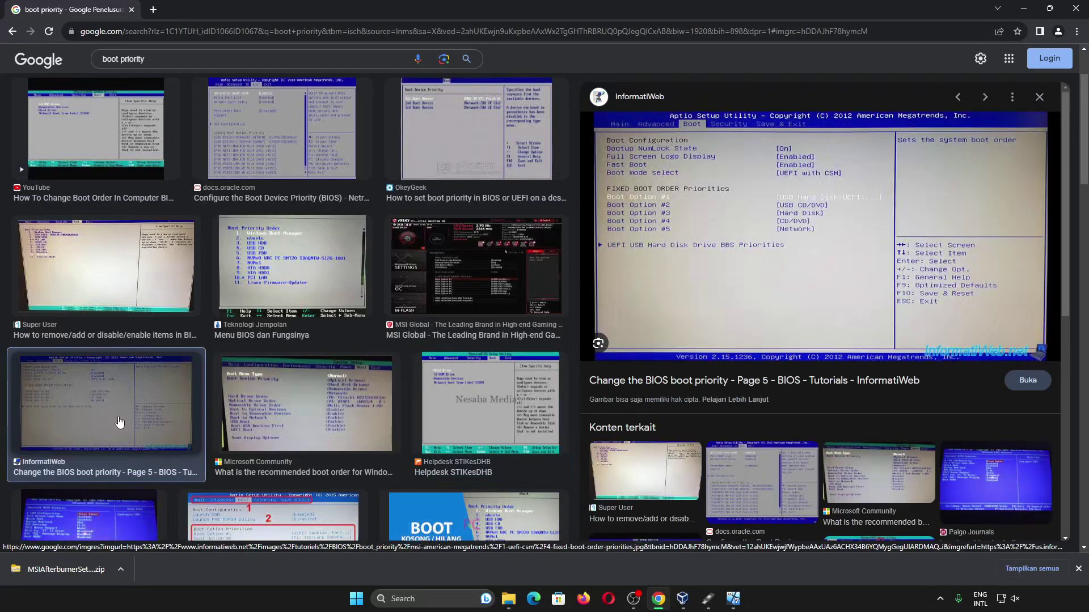
# View further boot order examples, including the Lifewire, Quora, Panduan Komputer Laptop and Netra Server X3-2 images.
pyautogui.scroll(-7, 206, 410)
pyautogui.click(102, 314)
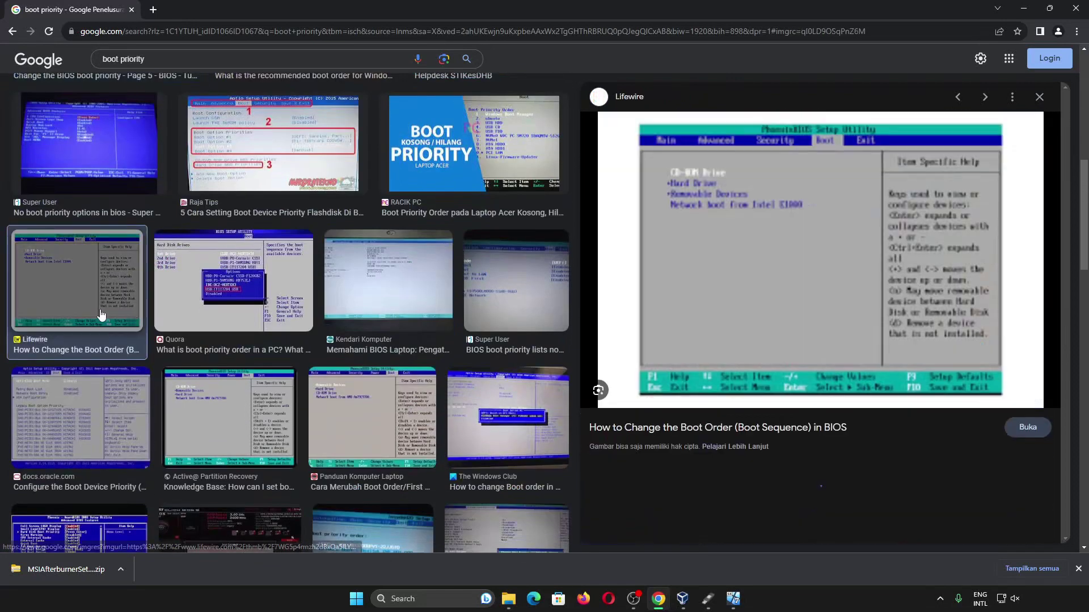
pyautogui.click(255, 295)
pyautogui.click(401, 414)
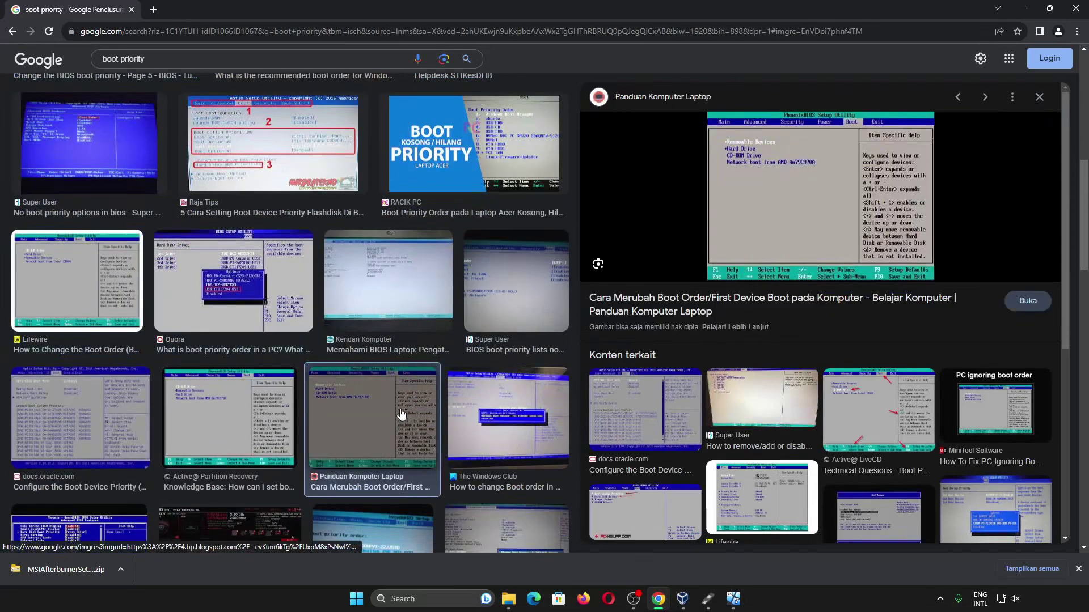
pyautogui.click(187, 420)
pyautogui.click(123, 424)
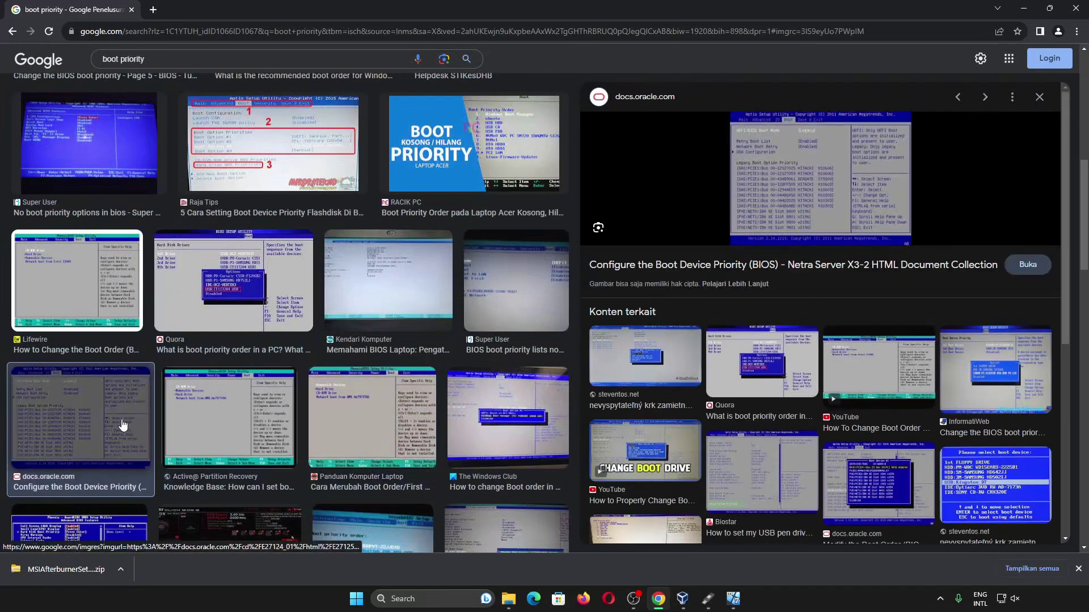
# View the InformatiWeb boot device options and Acer Laptop Repair boot priority images, and return to the VirtualBox machine.
pyautogui.scroll(-4, 133, 425)
pyautogui.click(532, 479)
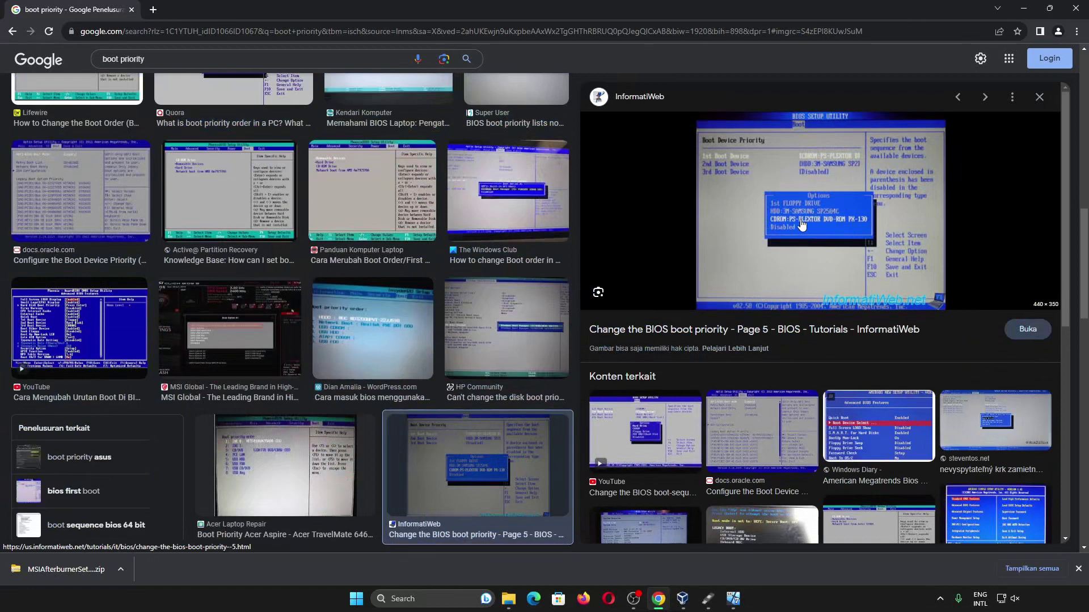
pyautogui.click(312, 464)
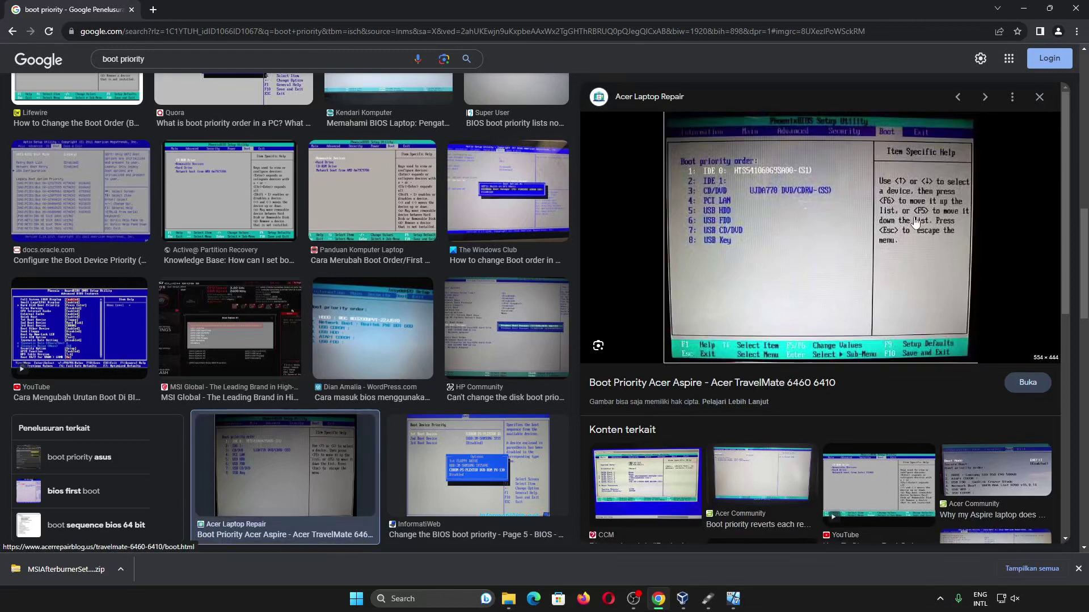
pyautogui.scroll(-5, 290, 313)
pyautogui.scroll(5, 289, 313)
pyautogui.hotkey('alt', 'Tab')
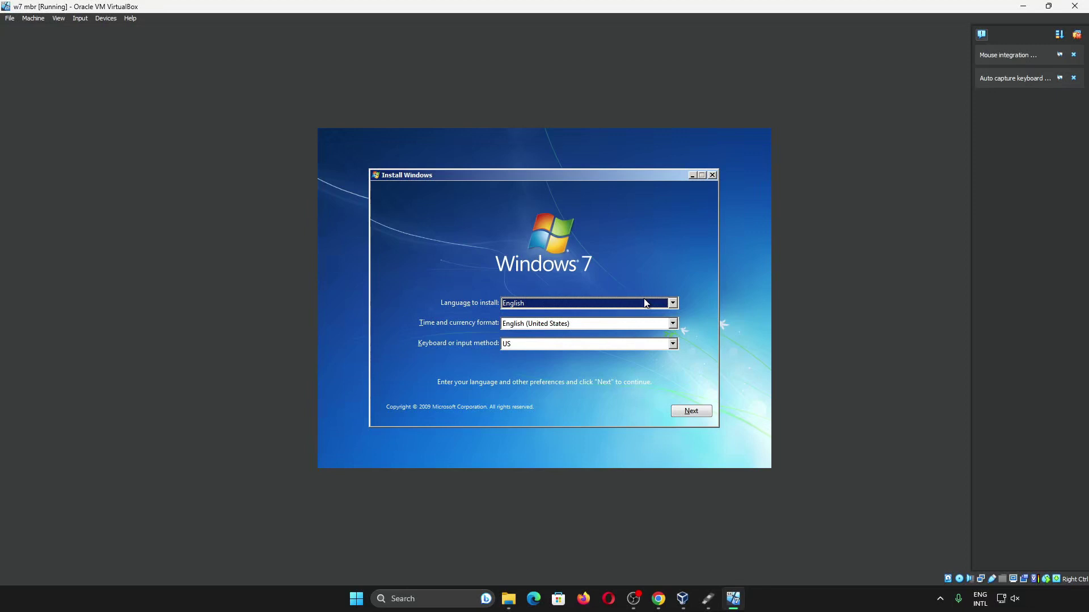
# Keep English and English (United States), set the keyboard to United States-International, and start the Windows 7 installation.
pyautogui.click(645, 303)
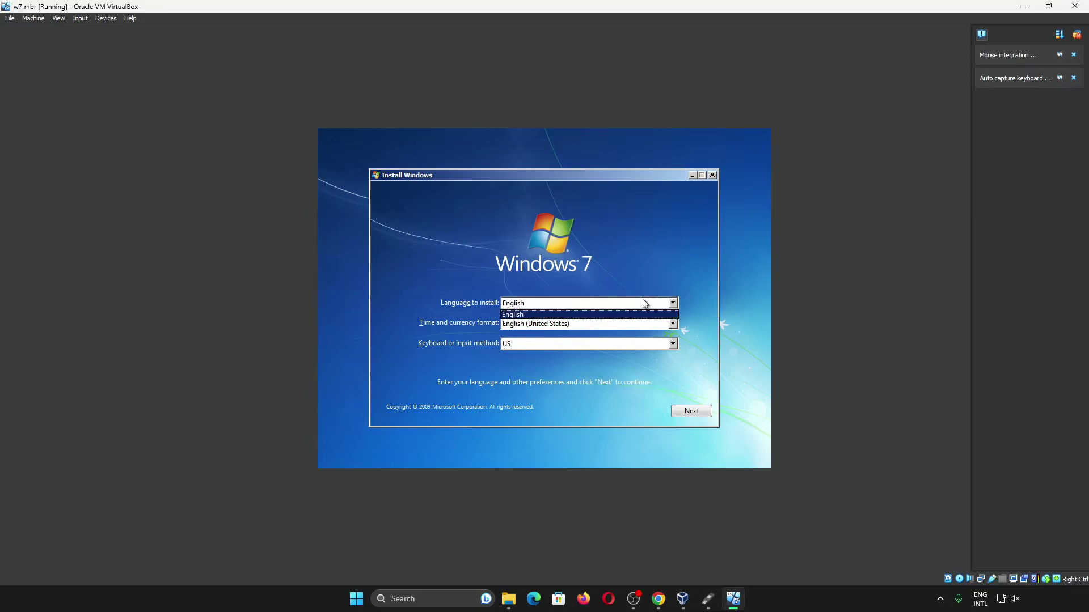
pyautogui.click(669, 377)
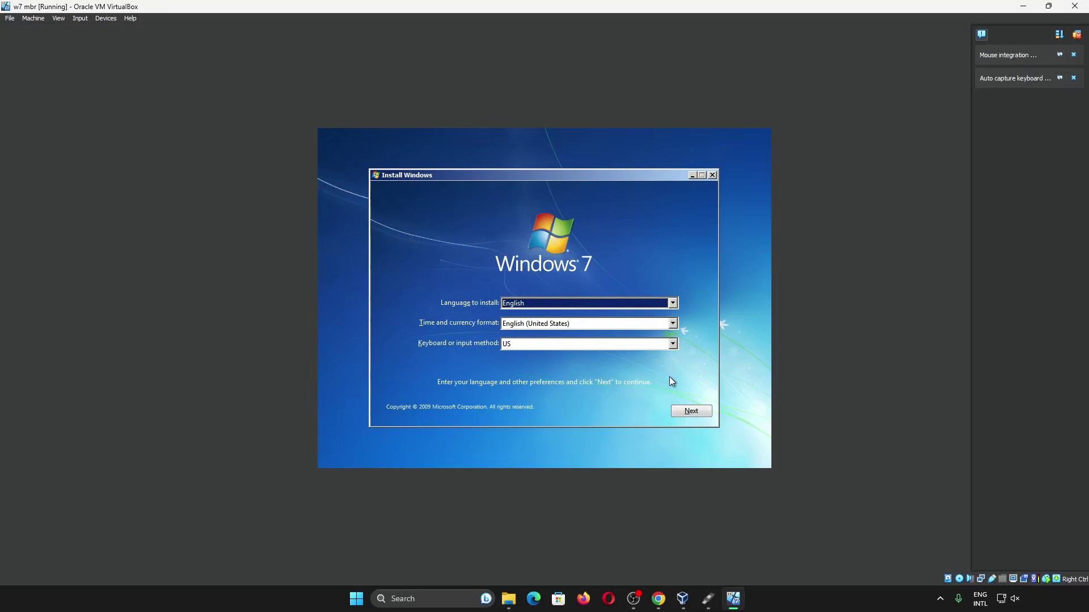
pyautogui.click(650, 325)
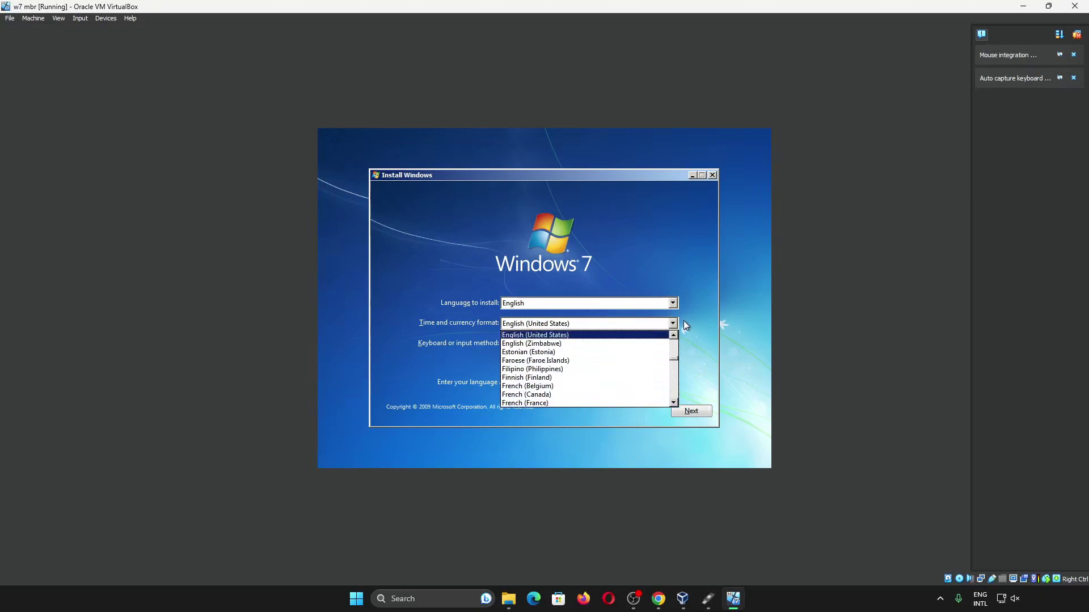
pyautogui.click(652, 344)
pyautogui.click(652, 343)
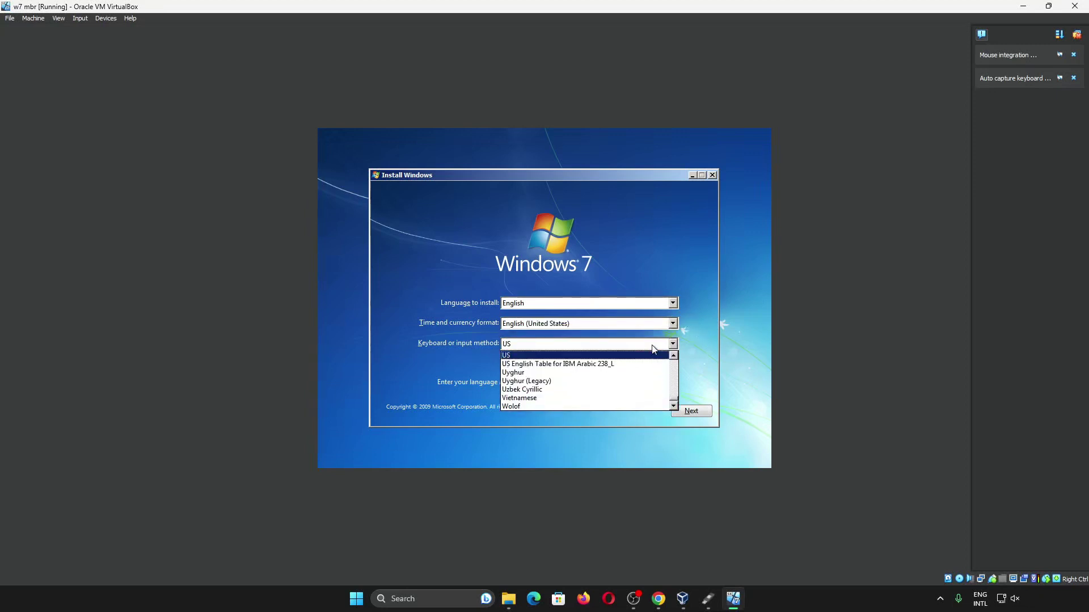
pyautogui.scroll(1, 652, 377)
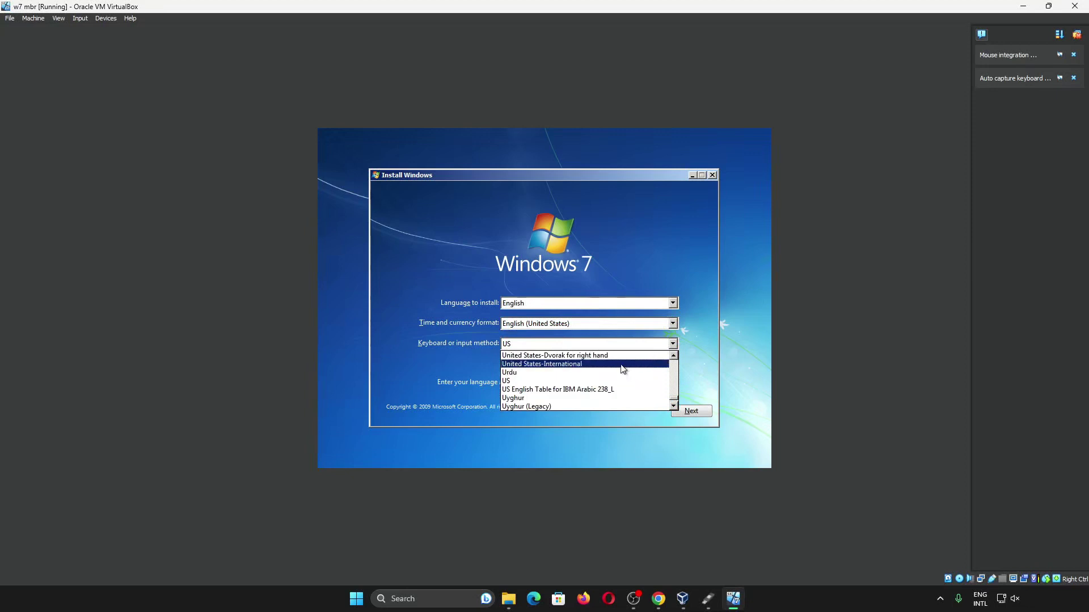
pyautogui.click(623, 365)
pyautogui.click(692, 411)
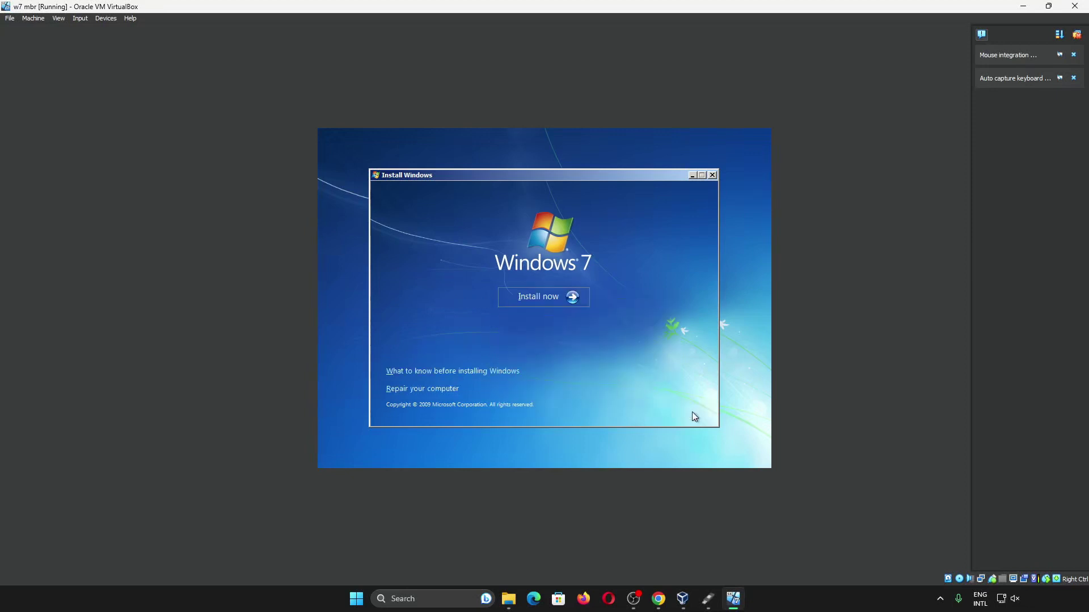
pyautogui.click(566, 297)
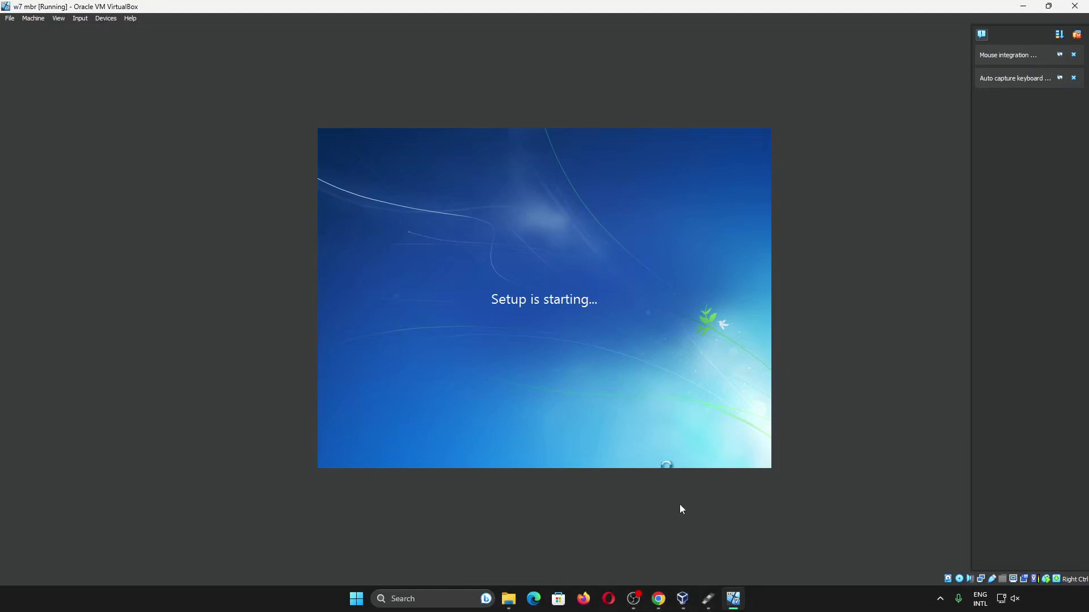
# Open Task Manager on the host computer, check its performance graphs, and return to the virtual machine.
pyautogui.rightClick(818, 609)
pyautogui.click(839, 555)
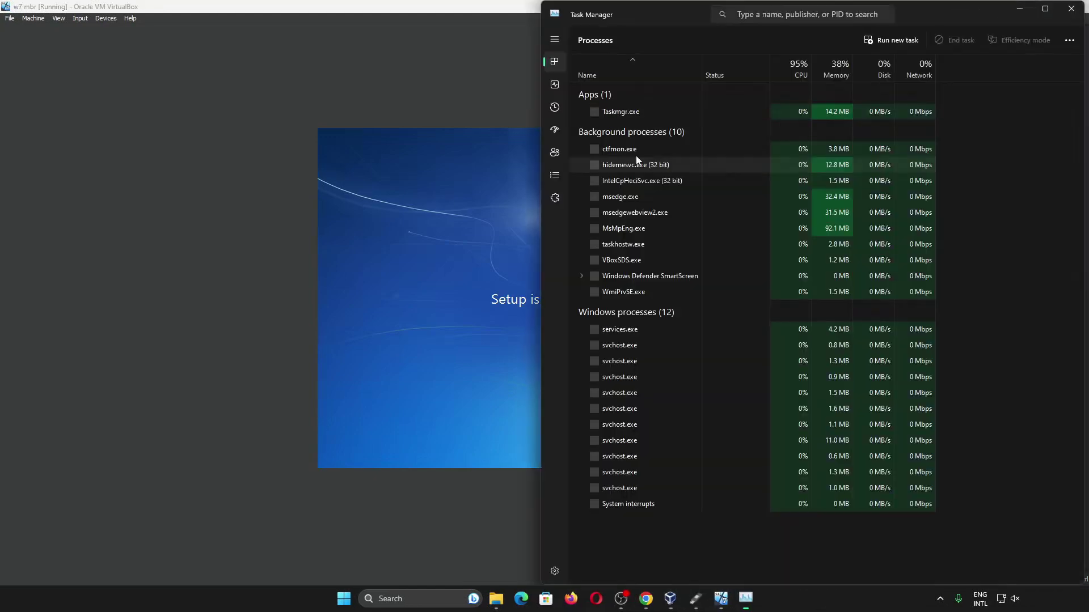
pyautogui.click(558, 83)
pyautogui.click(675, 156)
pyautogui.click(364, 5)
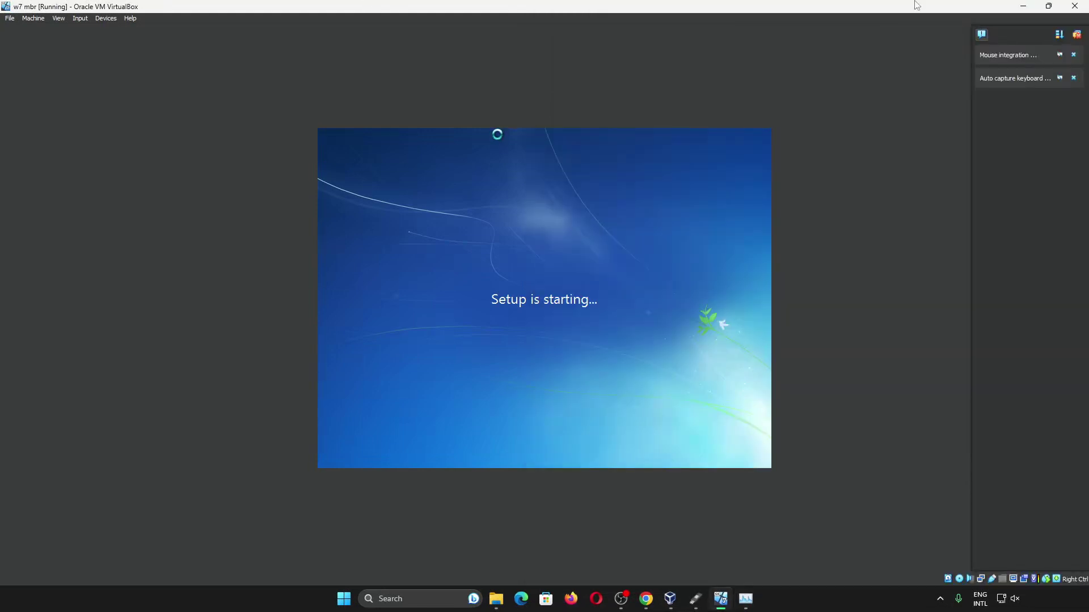
# Hide the virtual machine window's notification pane and accept the Windows 7 license terms.
pyautogui.click(1076, 34)
pyautogui.click(621, 599)
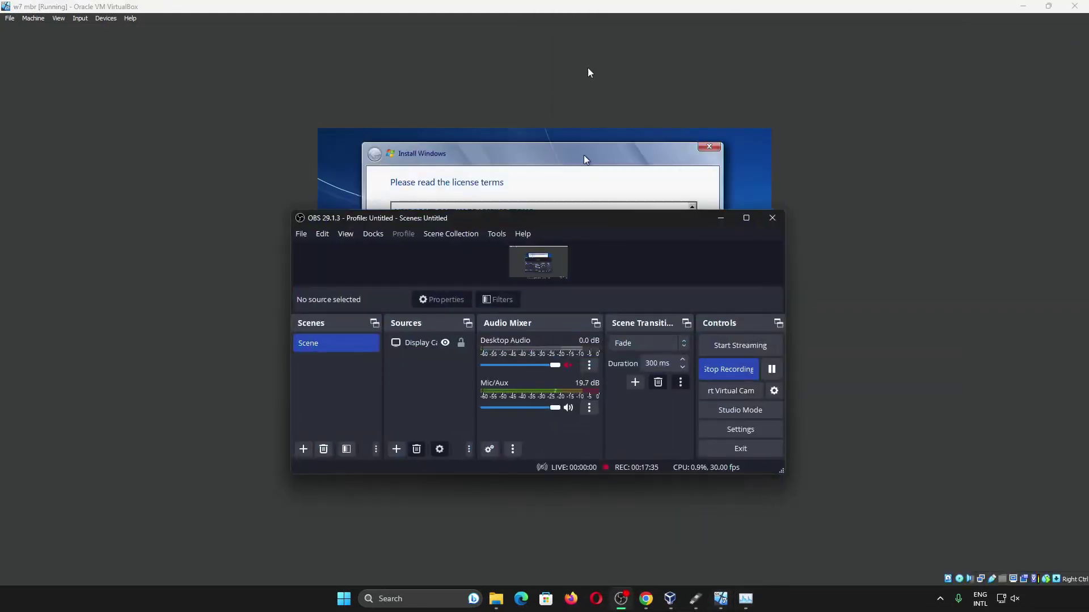
pyautogui.click(590, 6)
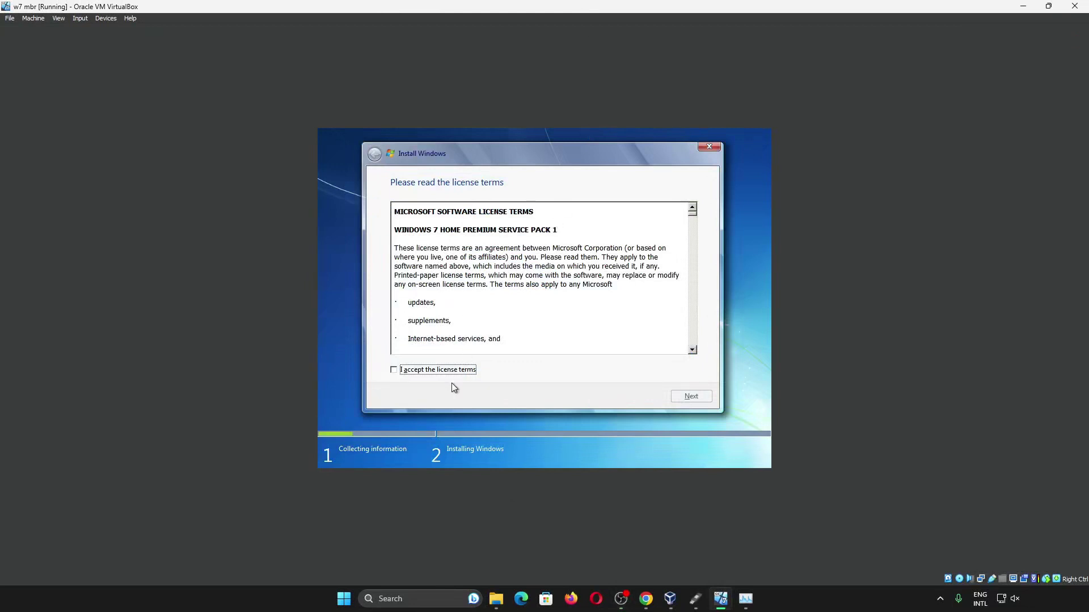
pyautogui.click(434, 371)
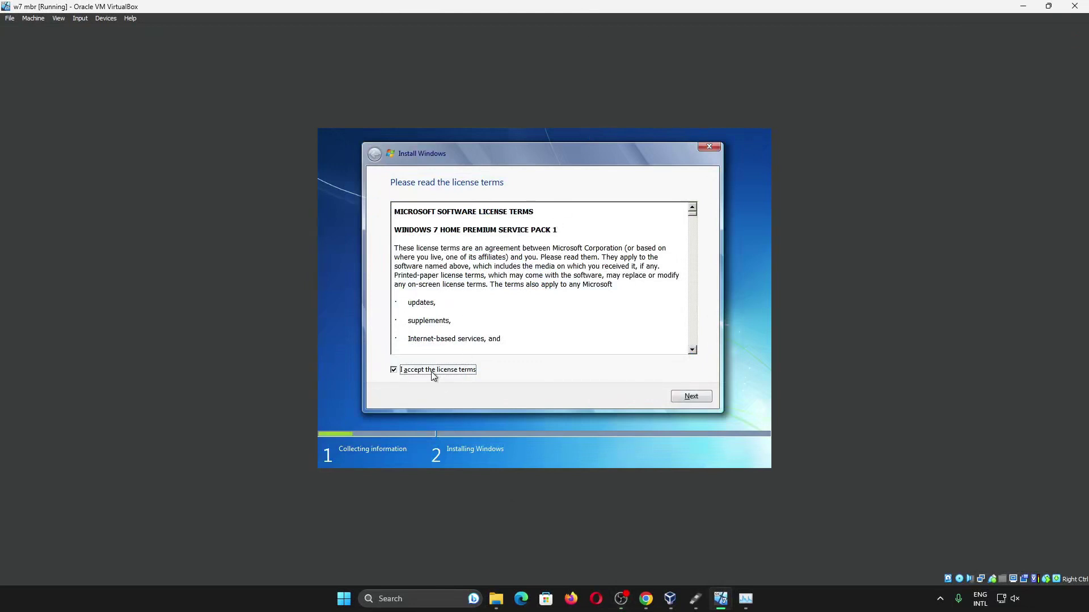
pyautogui.click(700, 395)
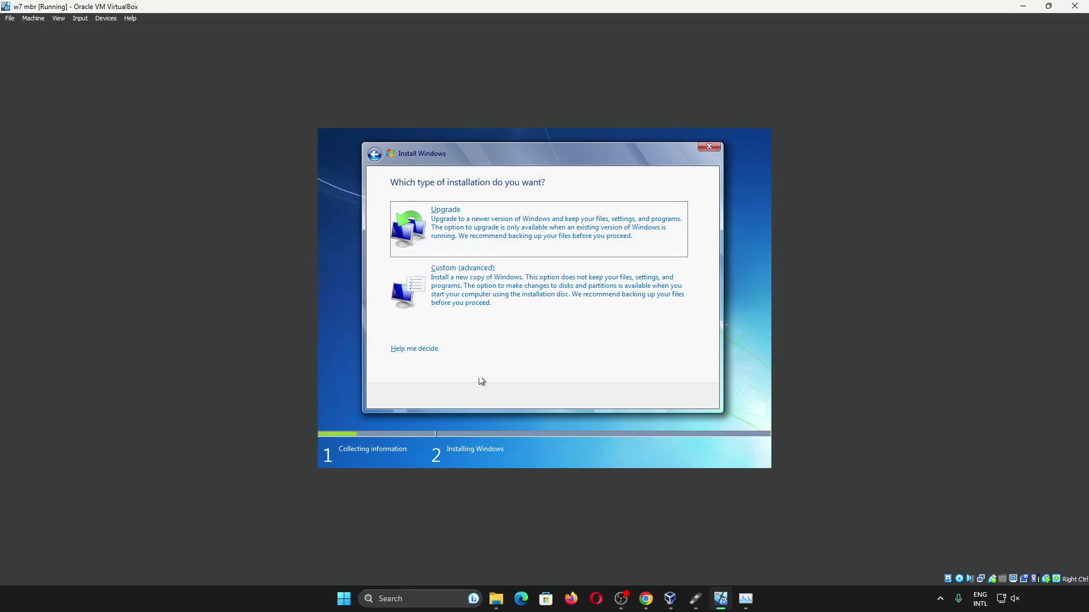
# Choose a Custom (advanced) installation, create a 32768 MB partition on Disk 0 including system partitions, and install Windows on Partition 2.
pyautogui.click(485, 290)
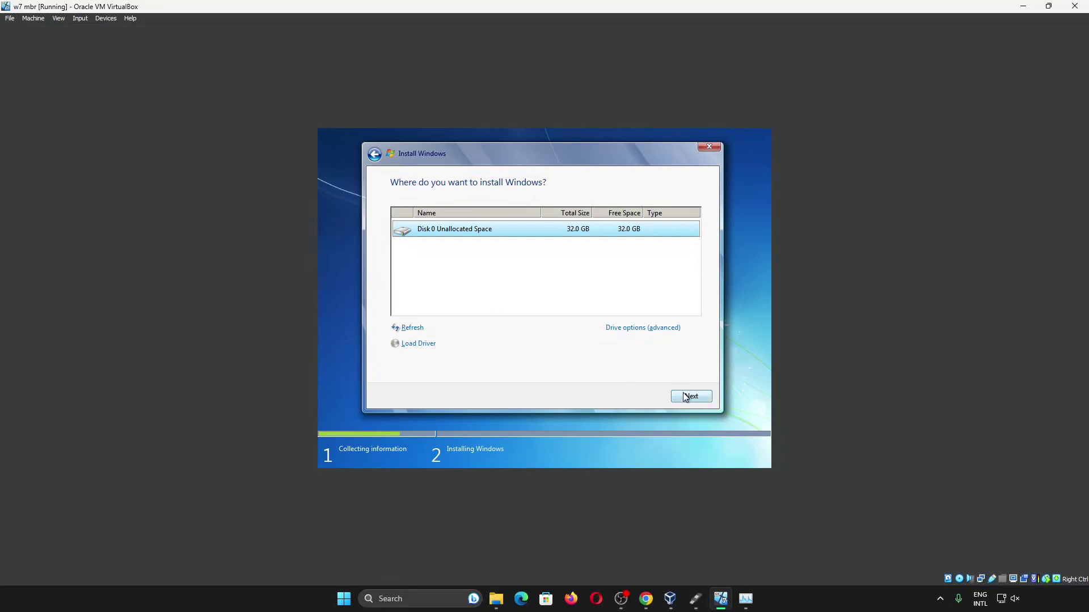
pyautogui.click(646, 330)
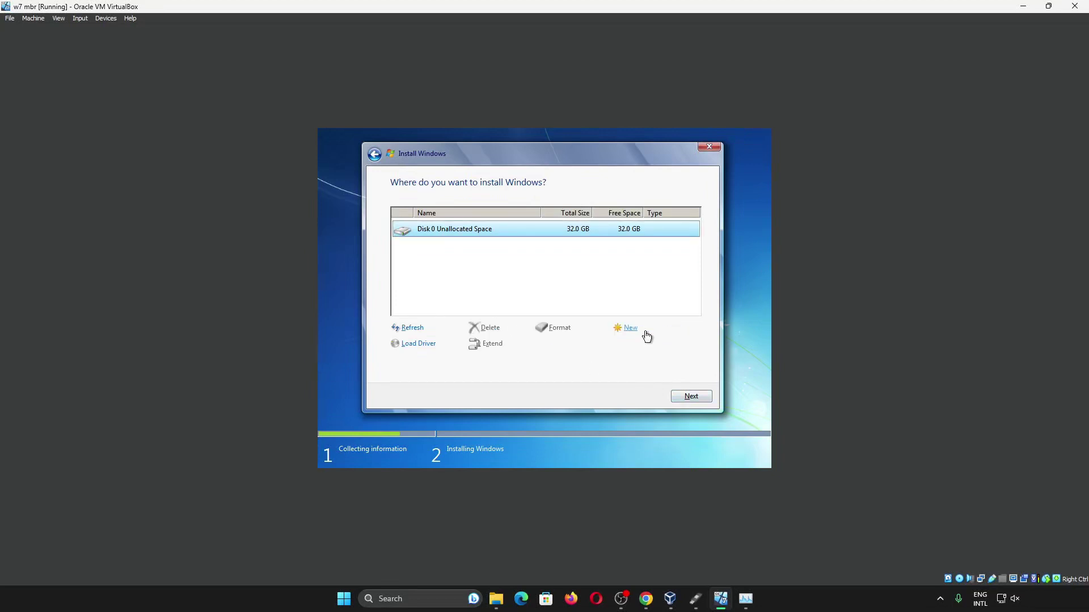
pyautogui.click(645, 332)
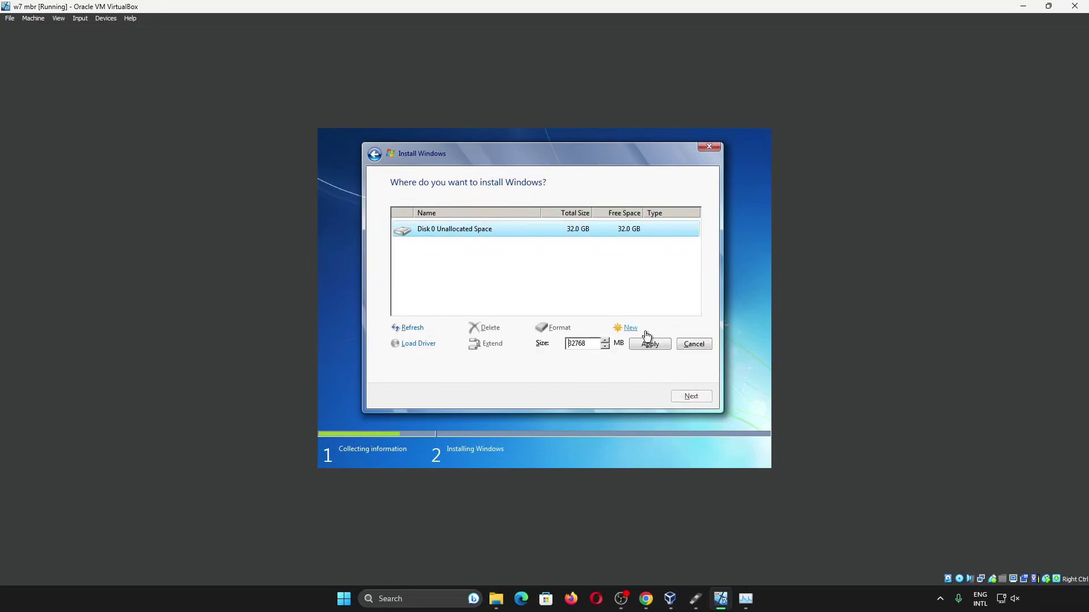
pyautogui.click(645, 347)
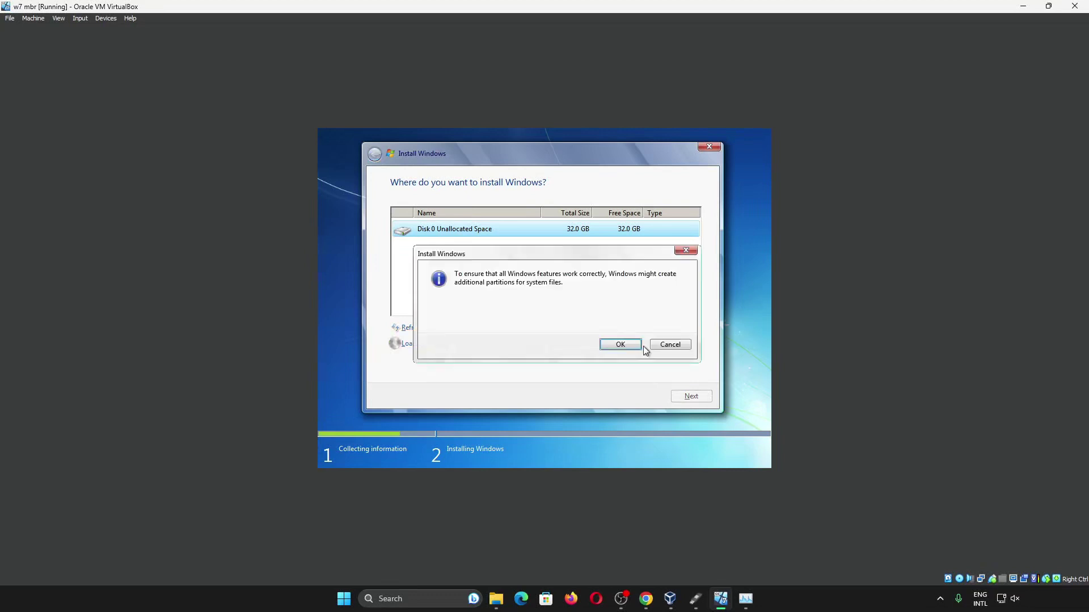
pyautogui.click(624, 344)
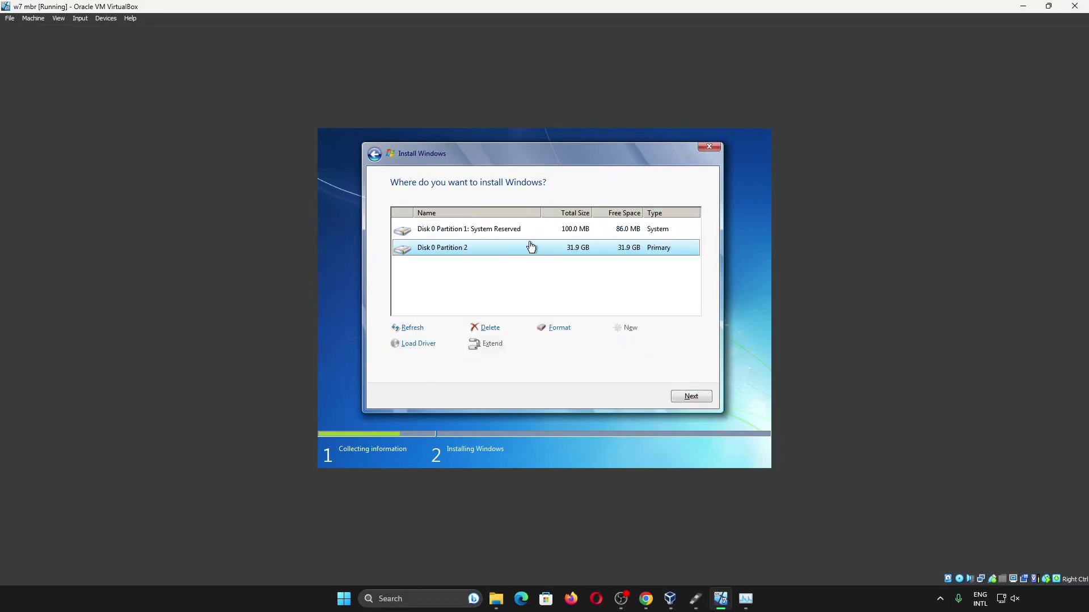
pyautogui.click(702, 400)
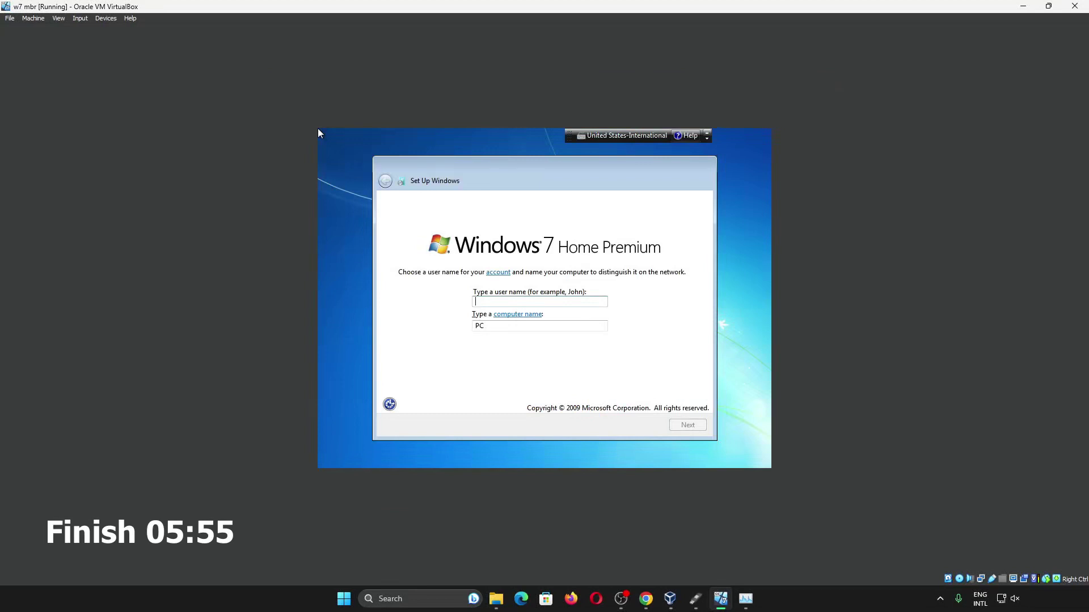
# Set the Windows account's user name to me and continue without a password.
pyautogui.write('me')
pyautogui.press('Return')
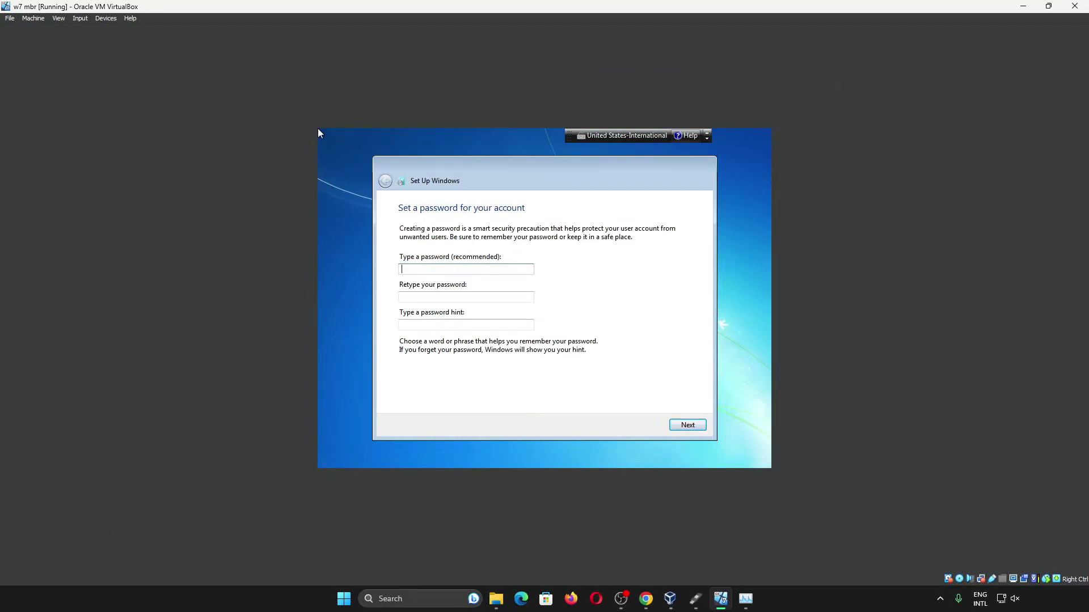
pyautogui.press('Return')
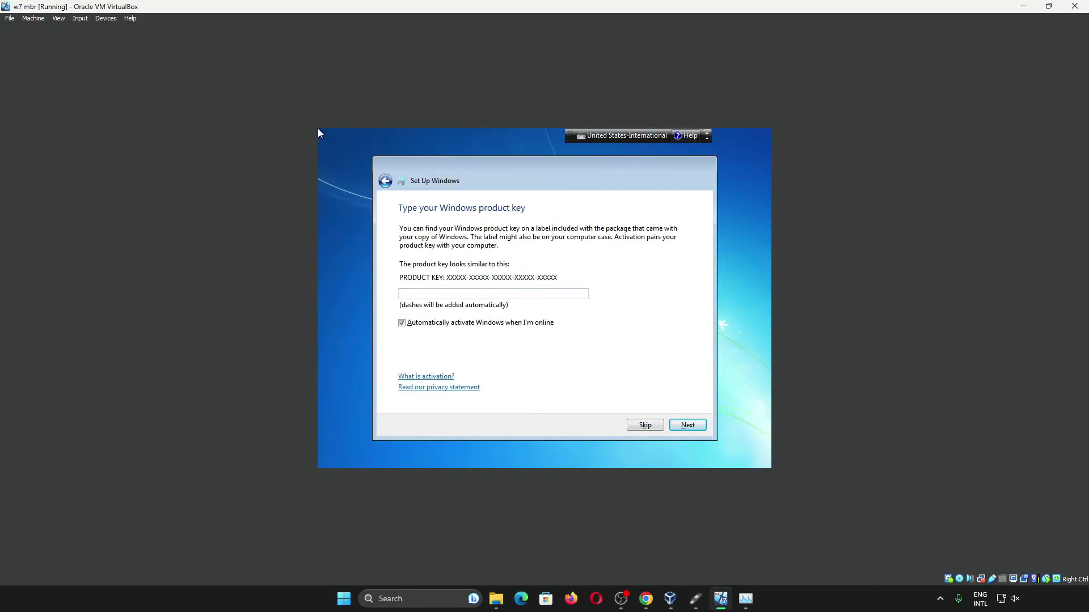
# Turn off automatic activation, skip the product key, and continue setup to the time and date settings.
pyautogui.click(511, 323)
pyautogui.click(643, 426)
pyautogui.click(543, 320)
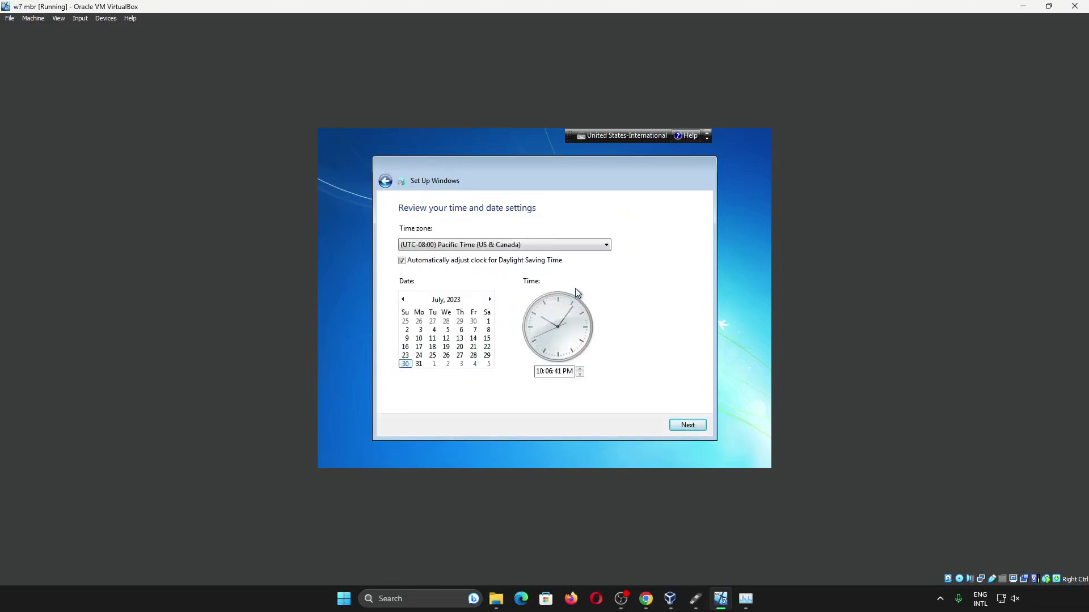
# Go through the time zone list, accept the time and date settings, and set the network location to Public network.
pyautogui.click(566, 250)
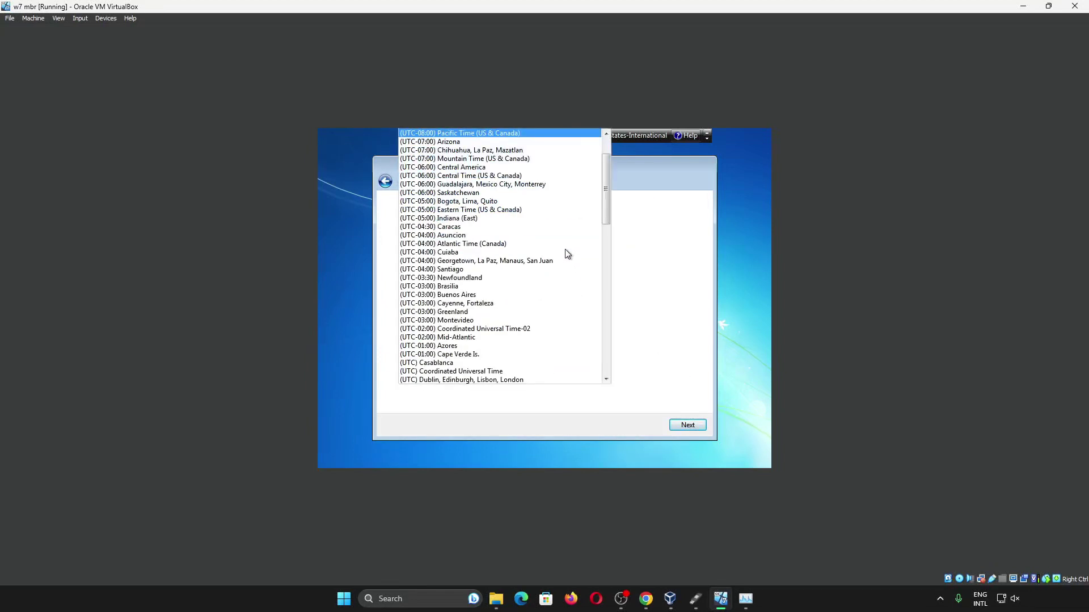
pyautogui.scroll(-14, 568, 253)
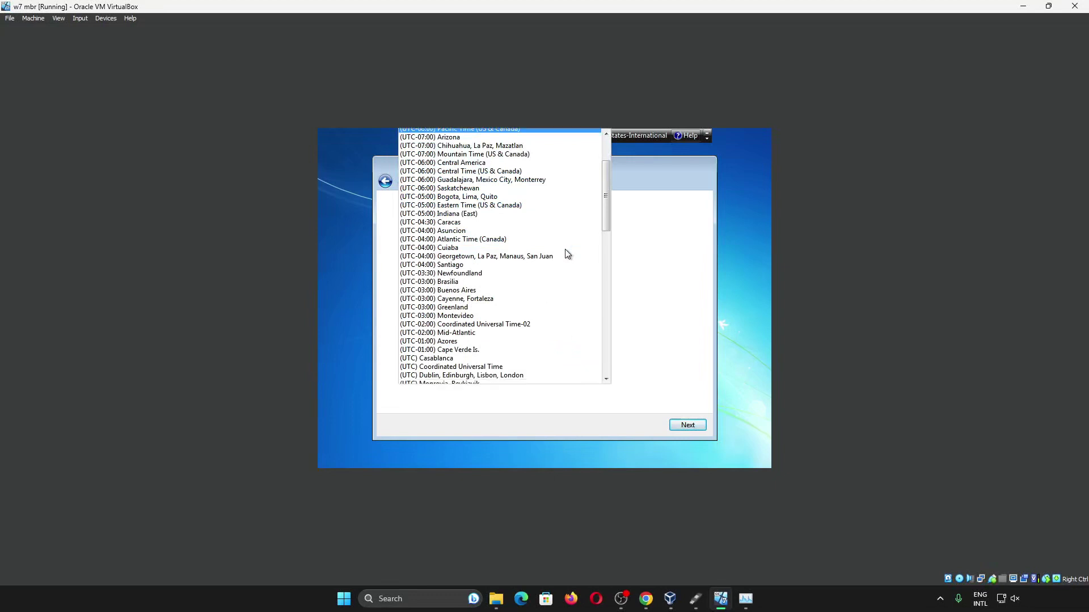
pyautogui.scroll(1, 567, 251)
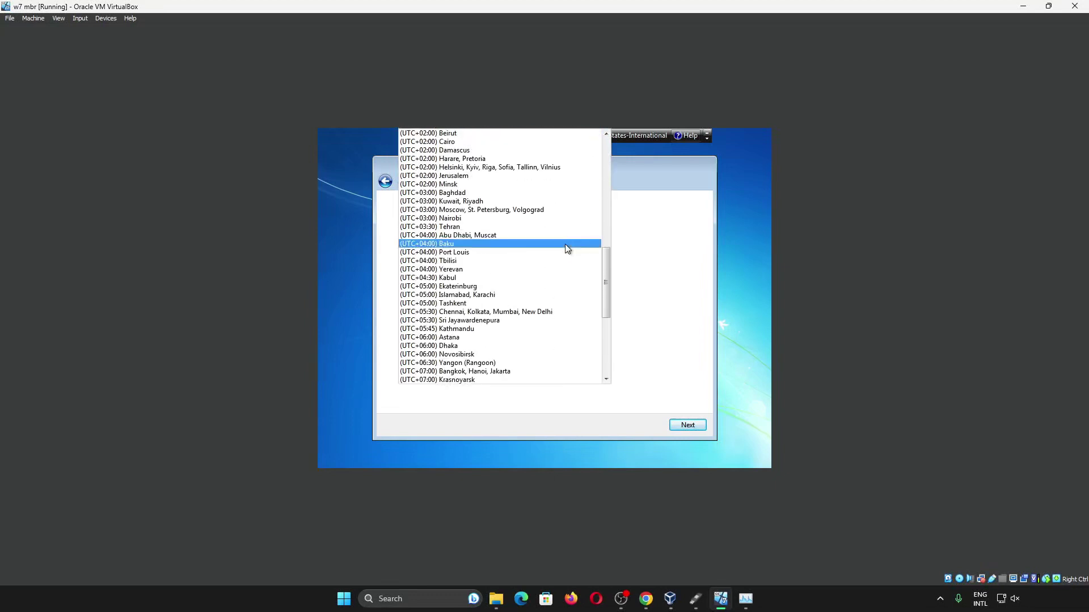
pyautogui.scroll(-3, 566, 245)
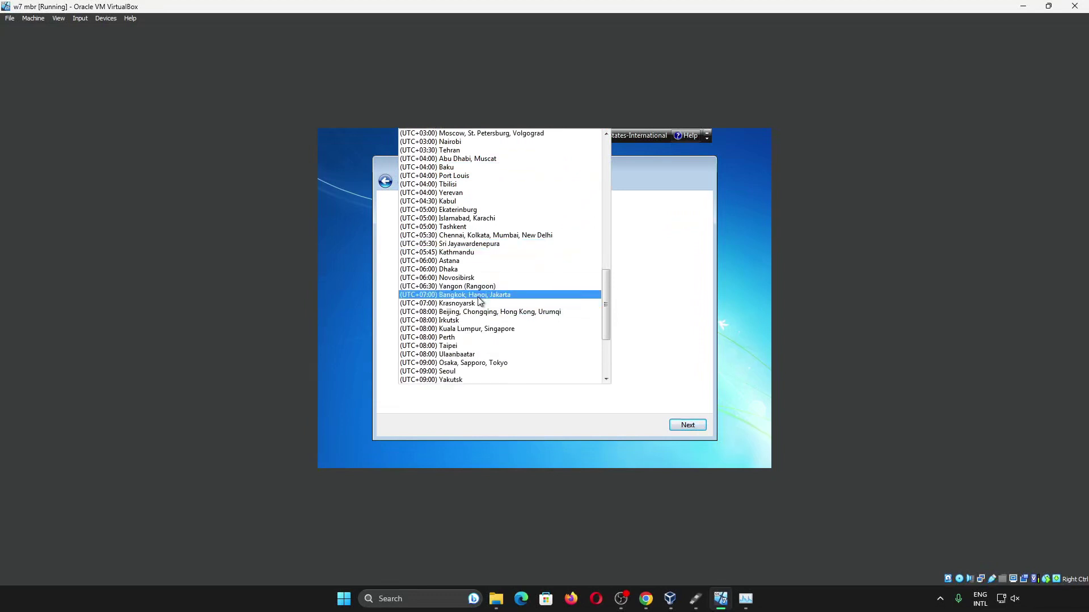
pyautogui.scroll(-2, 478, 297)
pyautogui.press('Return')
pyautogui.click(693, 425)
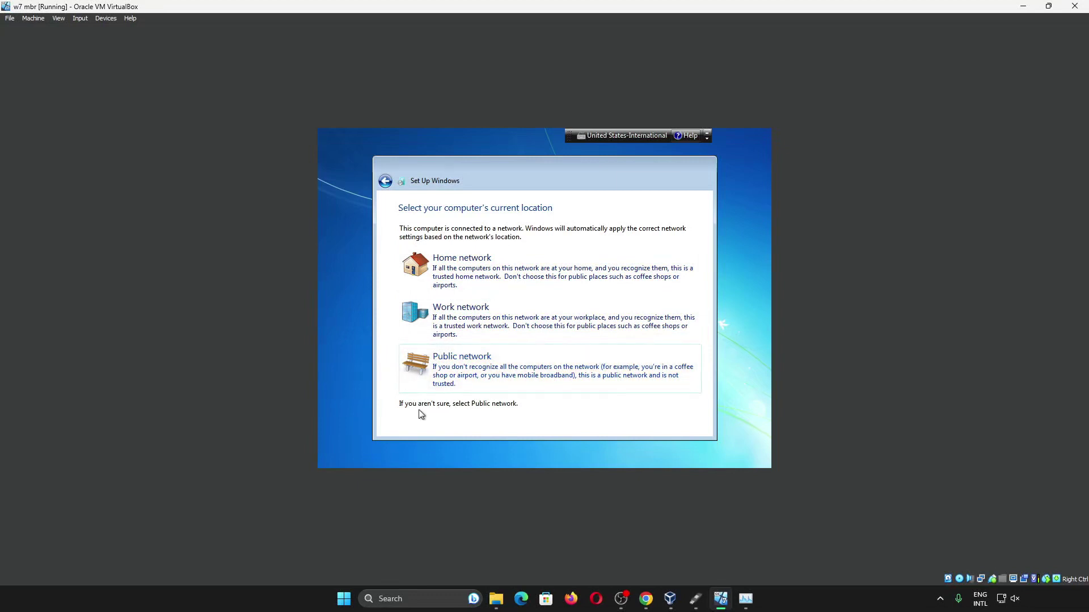
pyautogui.click(474, 387)
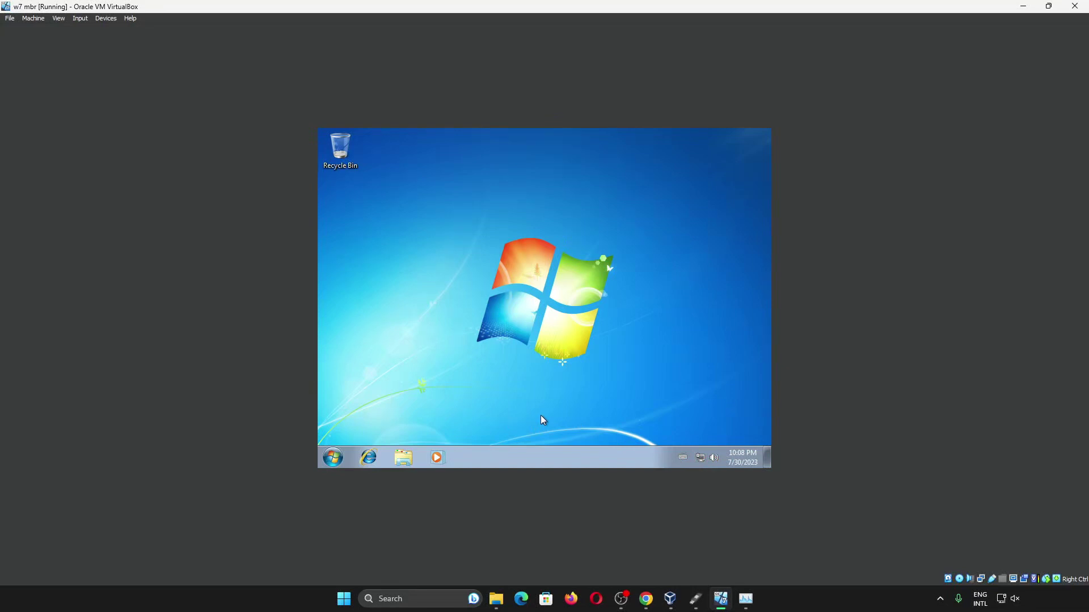
# Open the Libraries window and check the performance figures in the guest's Task Manager, then close both windows.
pyautogui.click(403, 457)
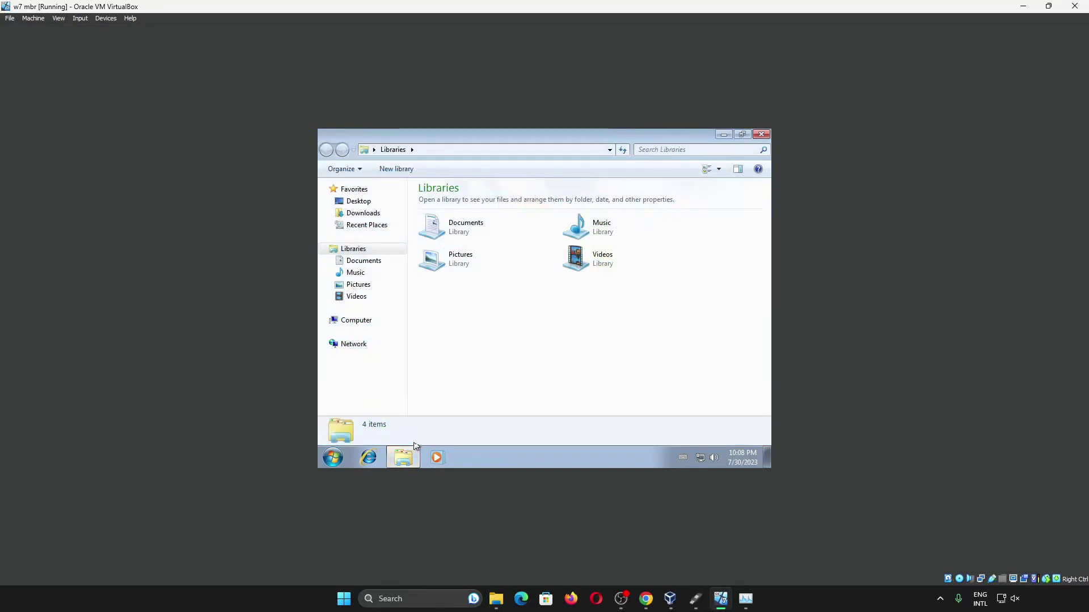
pyautogui.rightClick(525, 461)
pyautogui.click(554, 417)
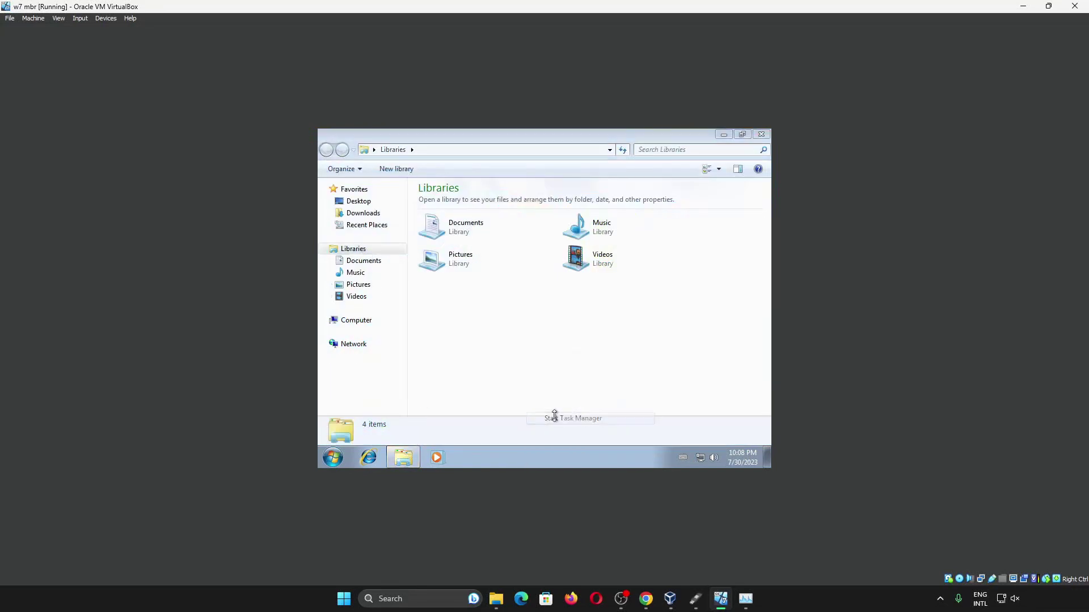
pyautogui.click(451, 170)
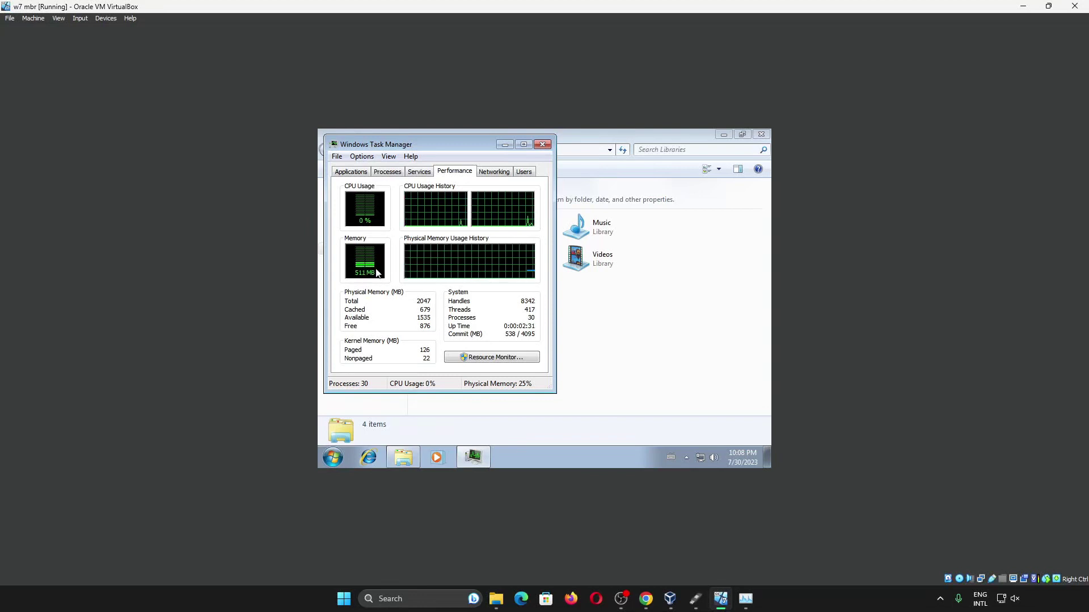
pyautogui.click(544, 145)
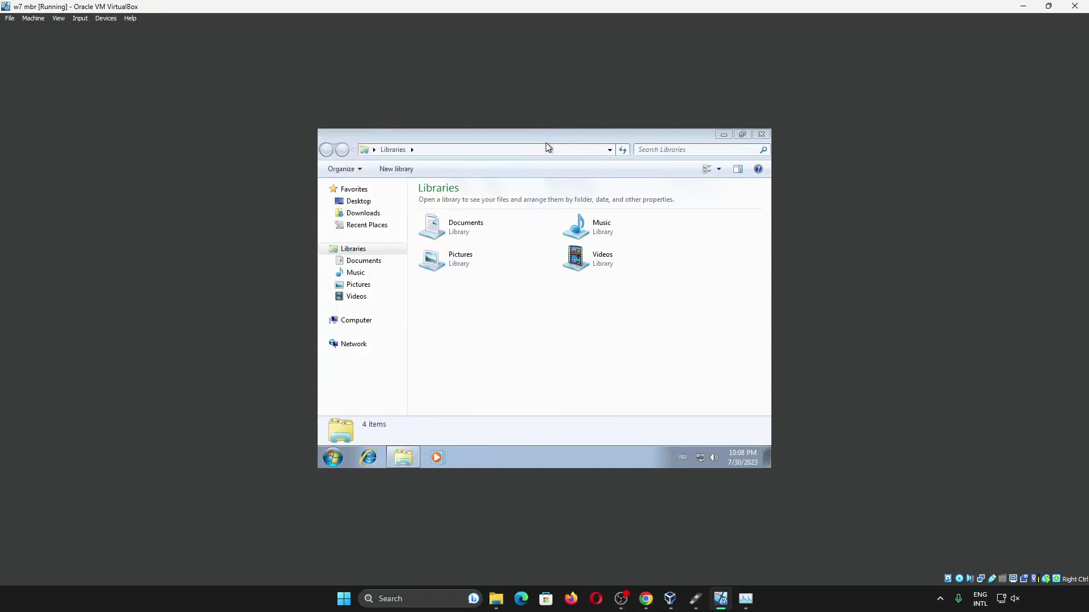
pyautogui.click(761, 134)
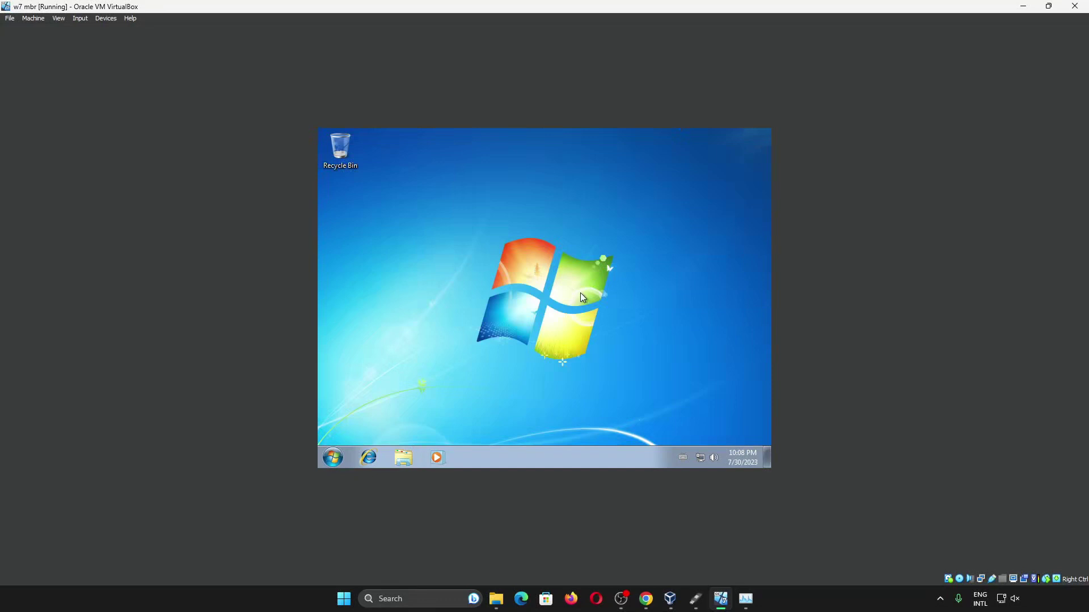
# Launch Internet Explorer in the Windows 7 guest and try to load its start page.
pyautogui.click(368, 457)
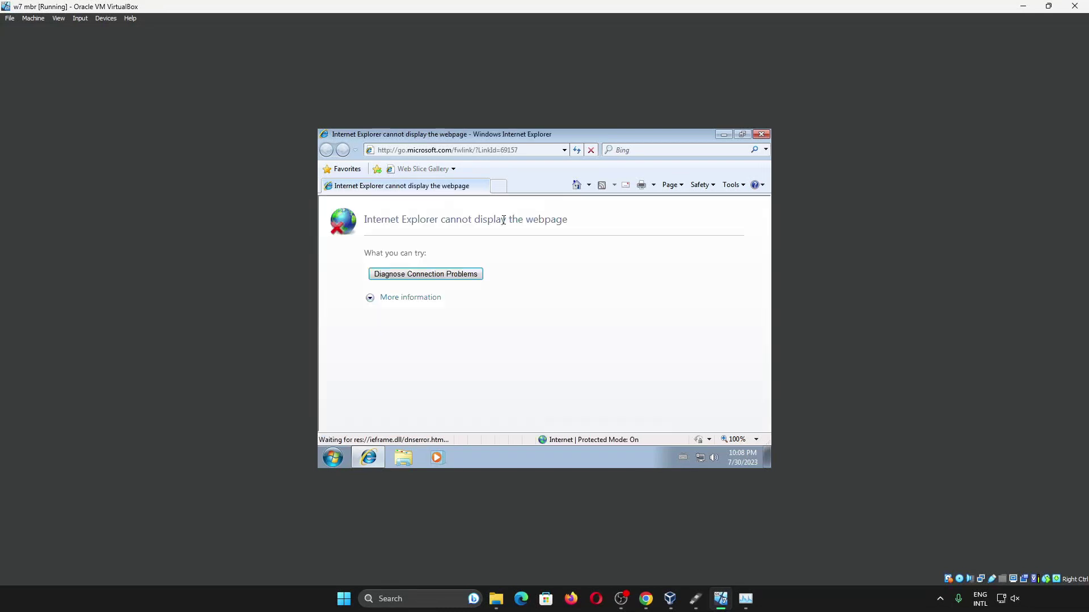
pyautogui.click(662, 421)
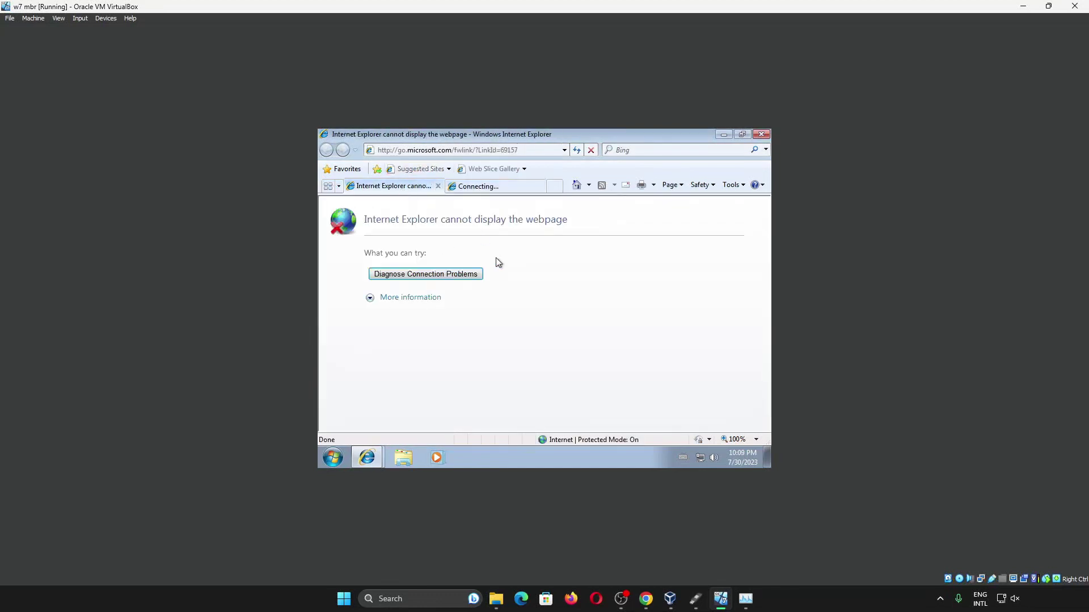
# Check both Internet Explorer tabs for a loaded page, then close the browser with all its tabs.
pyautogui.click(485, 187)
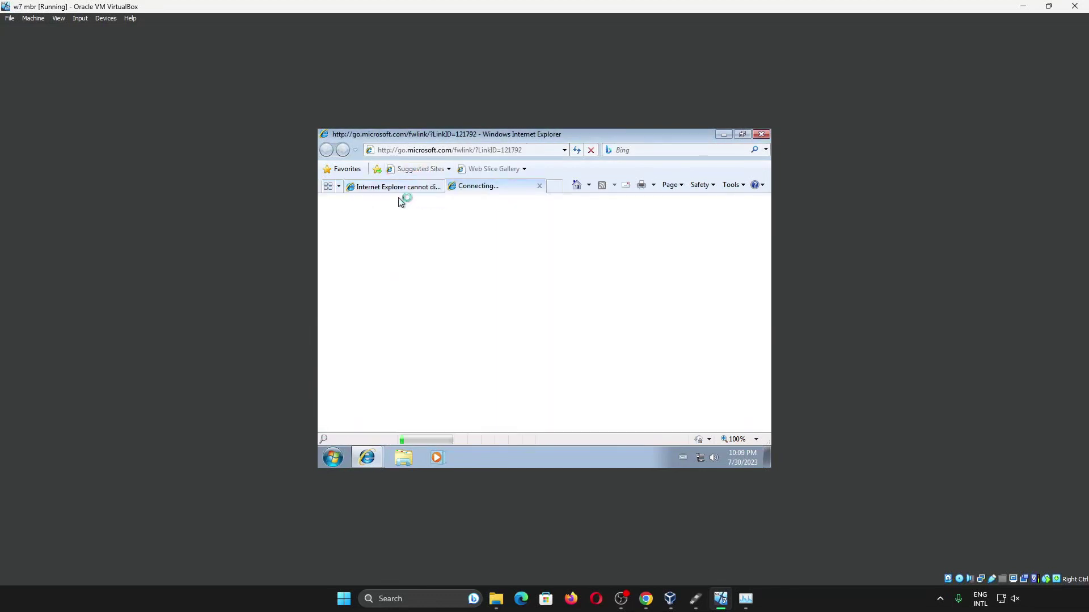
pyautogui.click(399, 193)
pyautogui.click(487, 186)
pyautogui.click(760, 134)
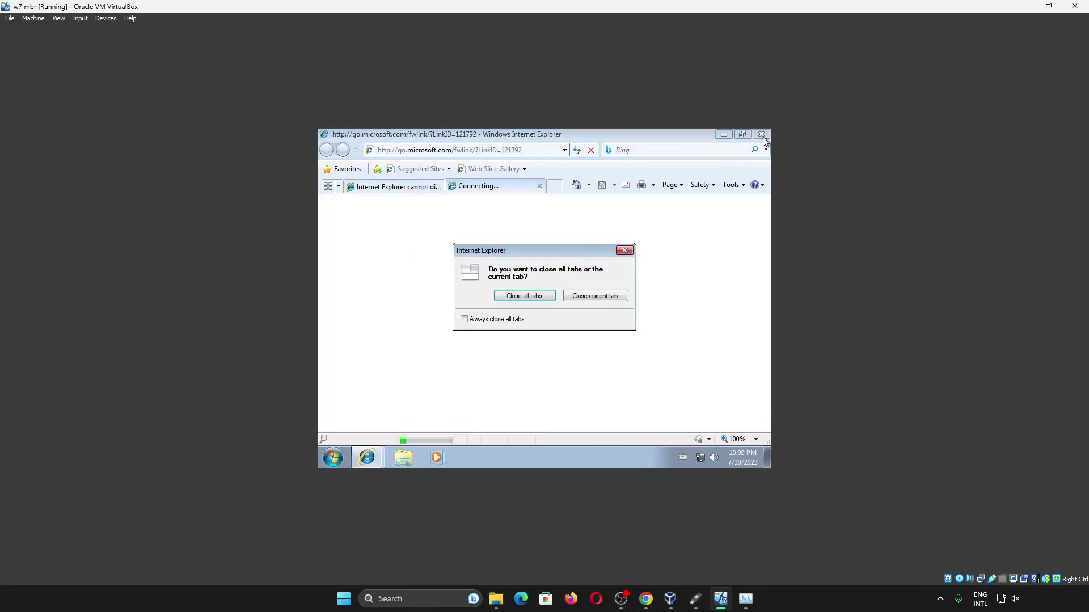
pyautogui.click(521, 295)
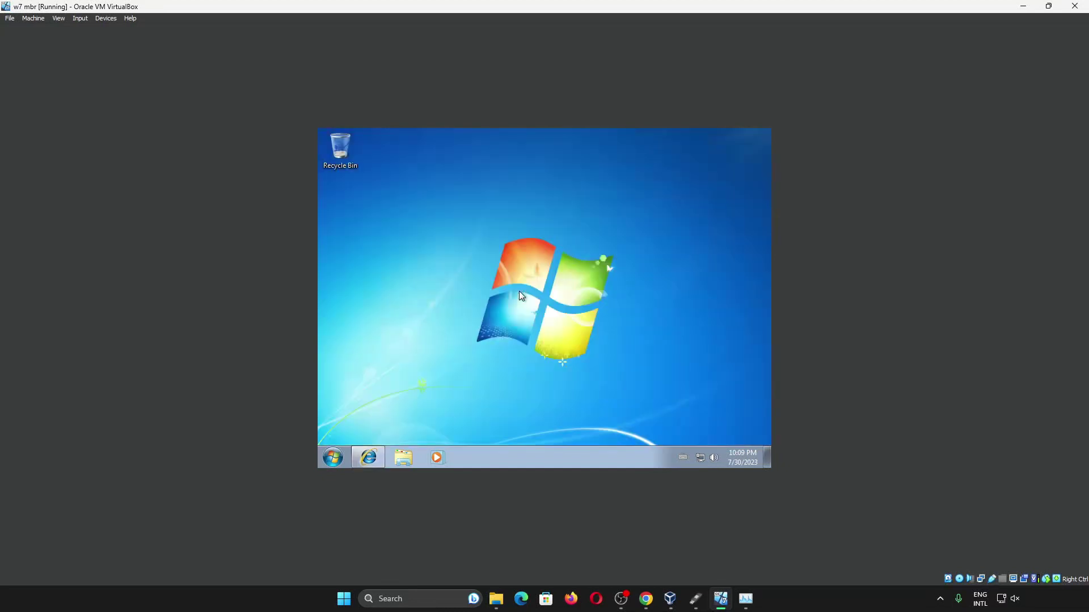
# Set the Windows 7 guest's screen resolution to 1600 × 1200, apply it and keep the changes.
pyautogui.rightClick(506, 322)
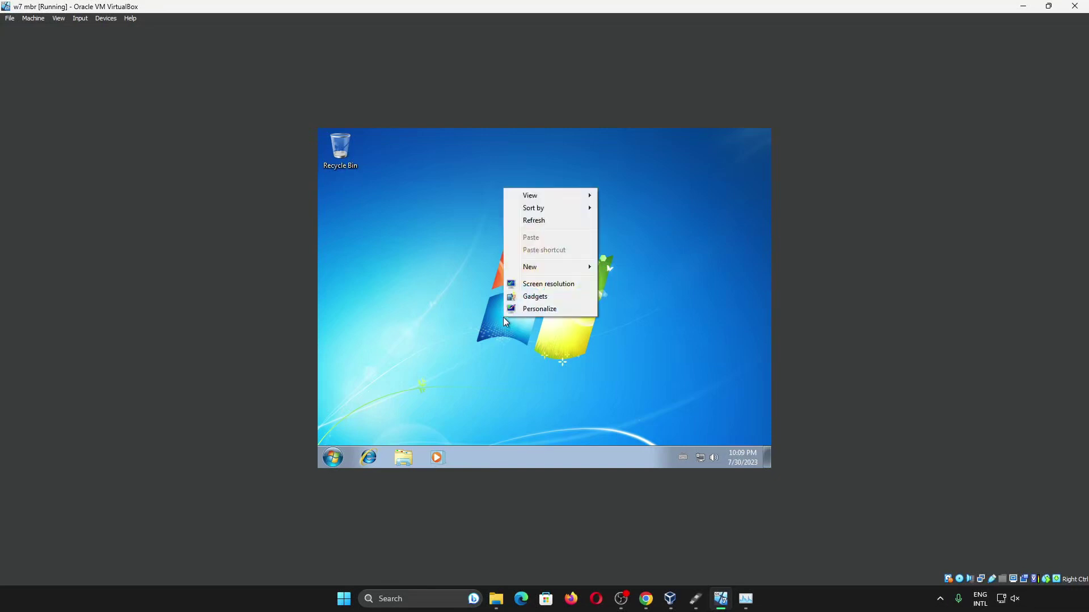
pyautogui.click(530, 283)
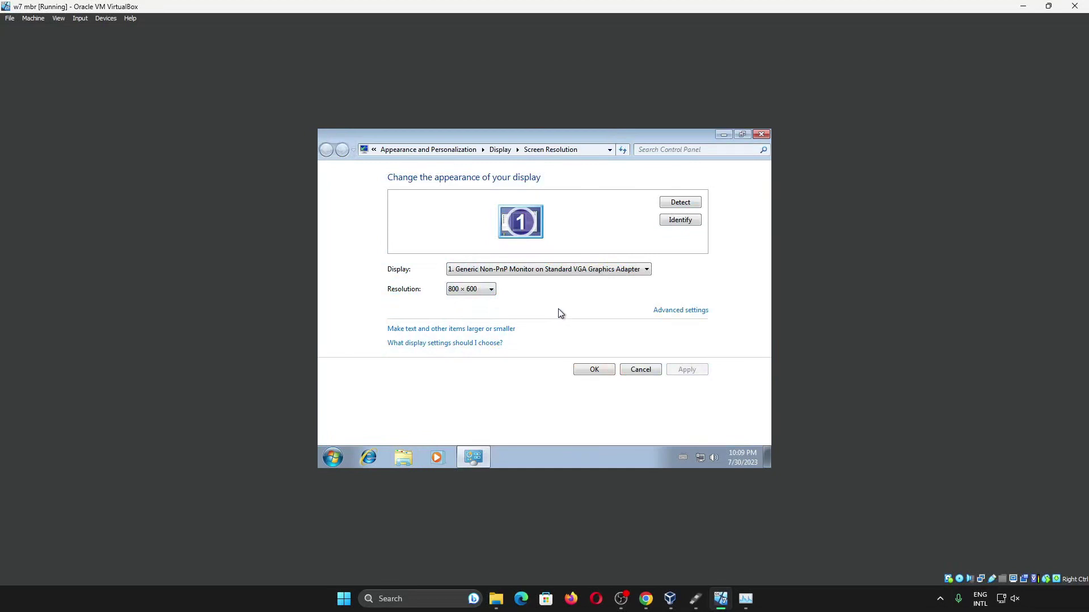
pyautogui.click(460, 292)
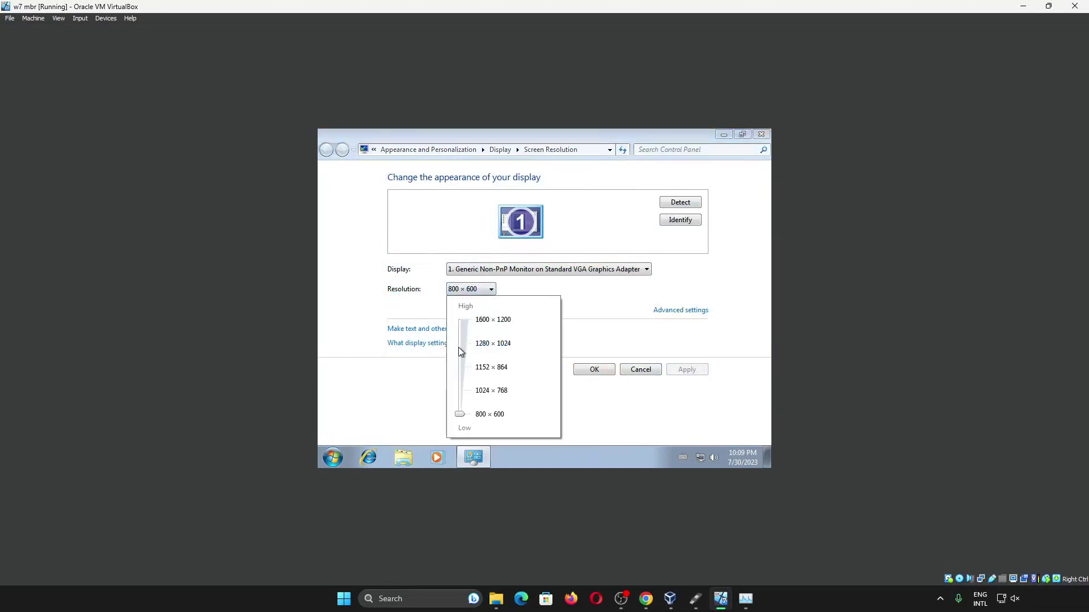
pyautogui.moveTo(464, 337); pyautogui.dragTo(462, 321)
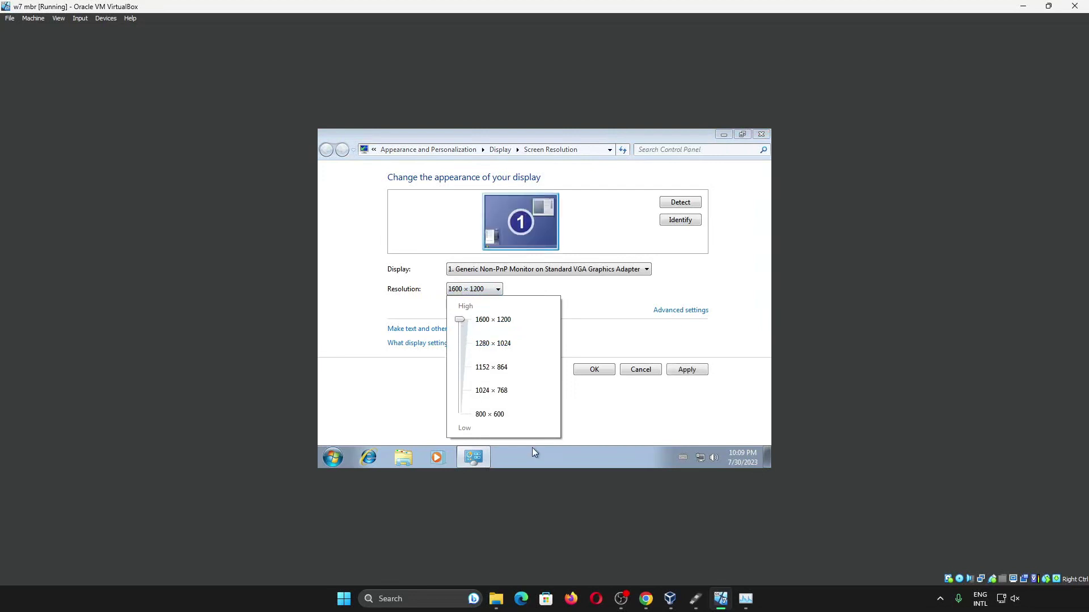
pyautogui.click(674, 372)
pyautogui.click(575, 349)
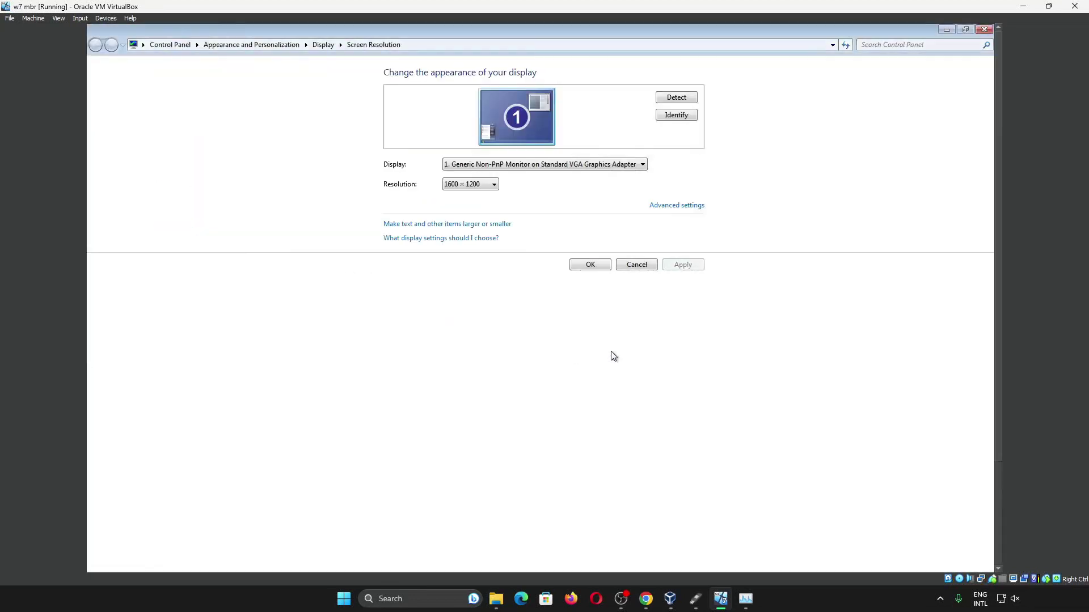
# Change the guest's screen resolution to 1280 × 1024, keep the changes, and close the display settings.
pyautogui.click(493, 184)
pyautogui.click(461, 249)
pyautogui.click(682, 265)
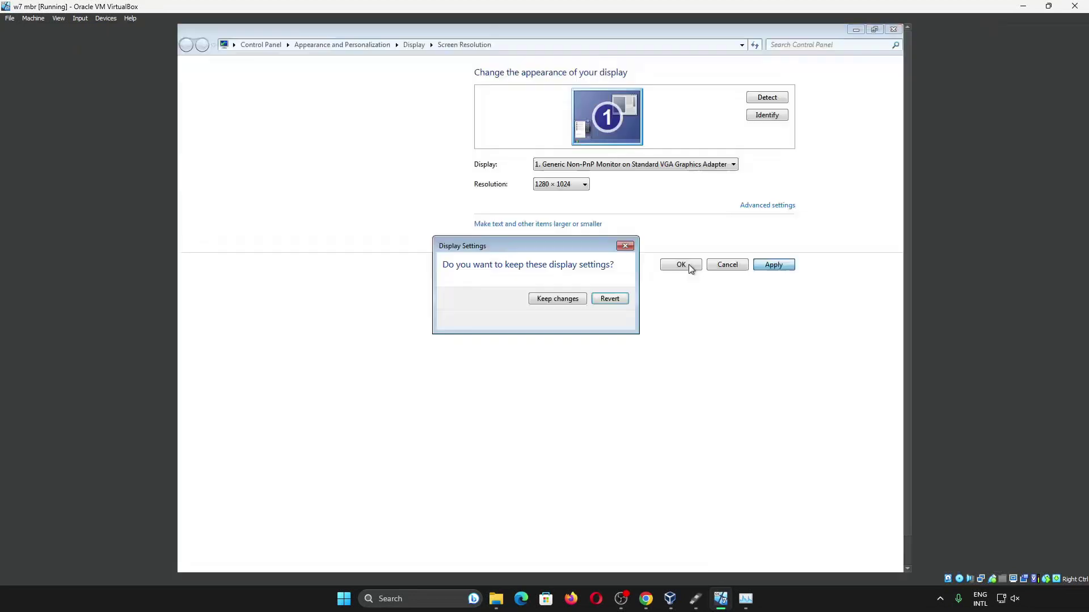
pyautogui.click(554, 298)
pyautogui.click(590, 267)
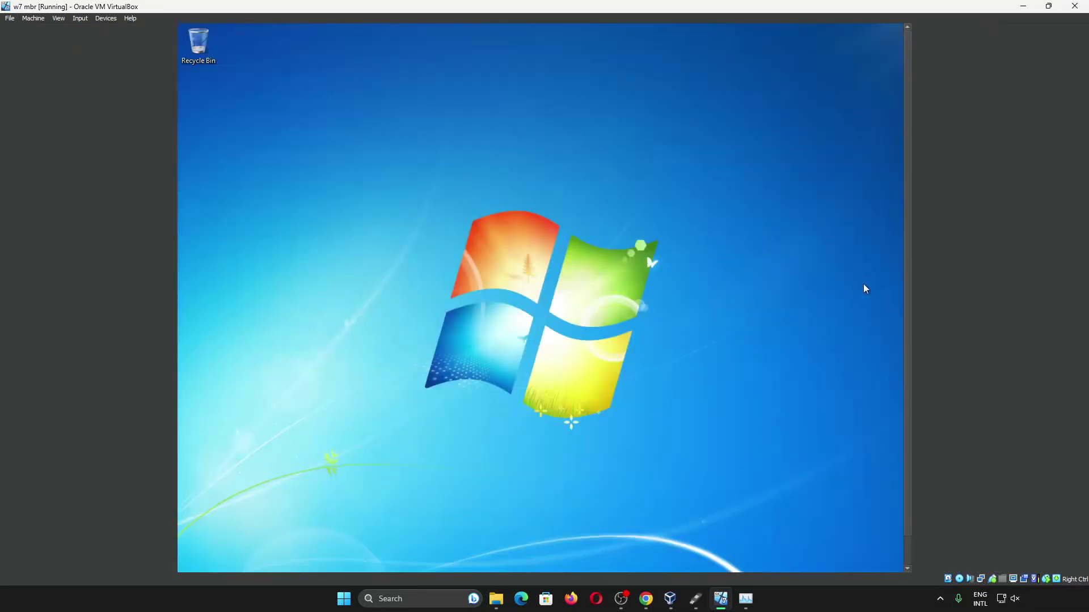
# Reopen the guest's screen resolution settings, apply 1152 × 864, and keep the changes.
pyautogui.scroll(-2, 911, 304)
pyautogui.scroll(2, 910, 258)
pyautogui.rightClick(608, 263)
pyautogui.click(652, 363)
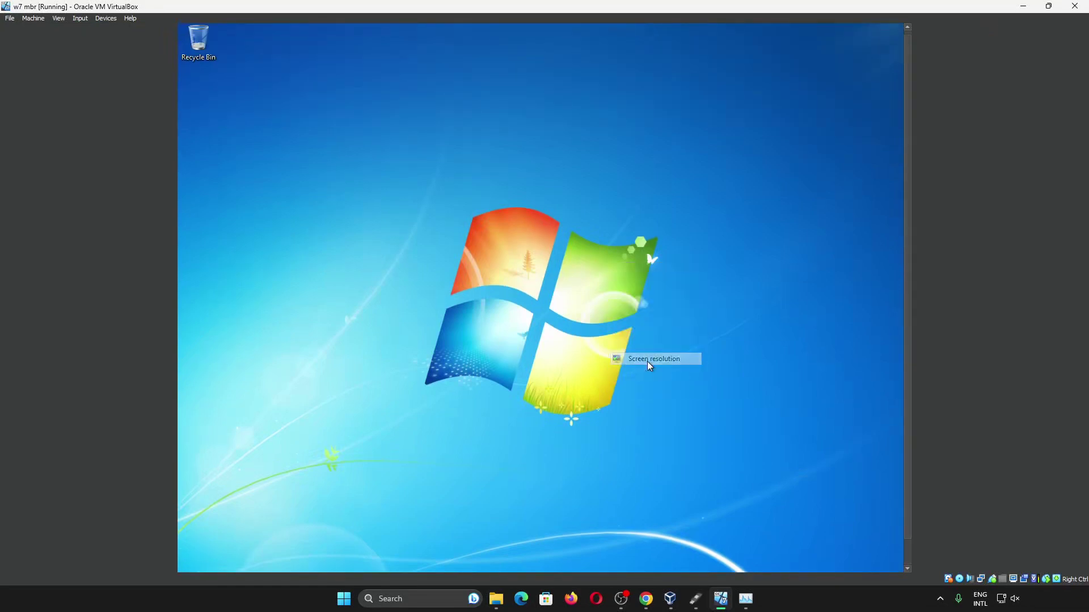
pyautogui.click(492, 180)
pyautogui.click(459, 249)
pyautogui.click(683, 261)
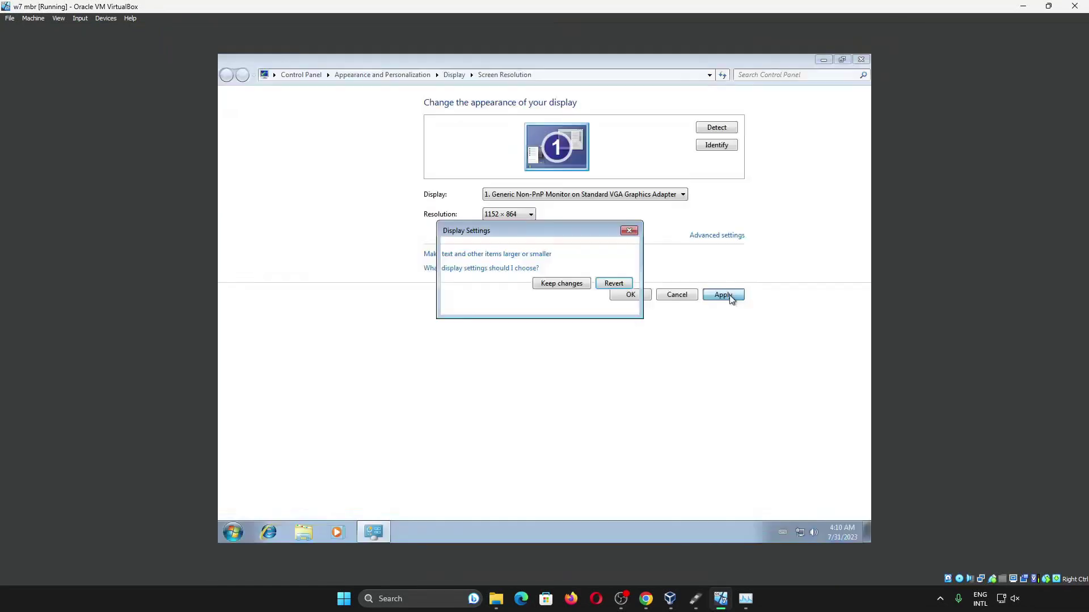
pyautogui.click(567, 283)
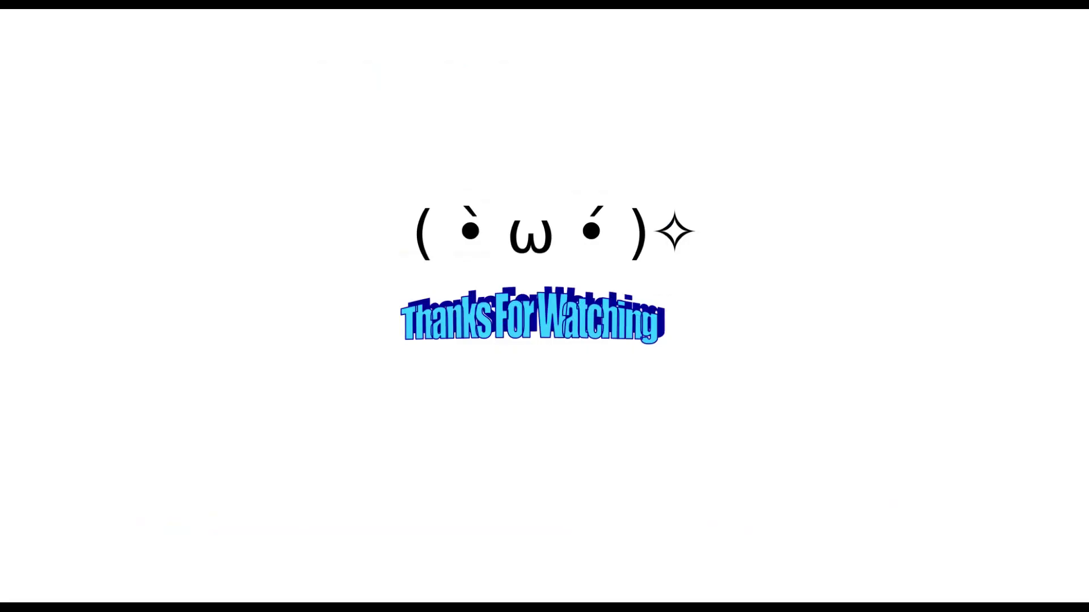